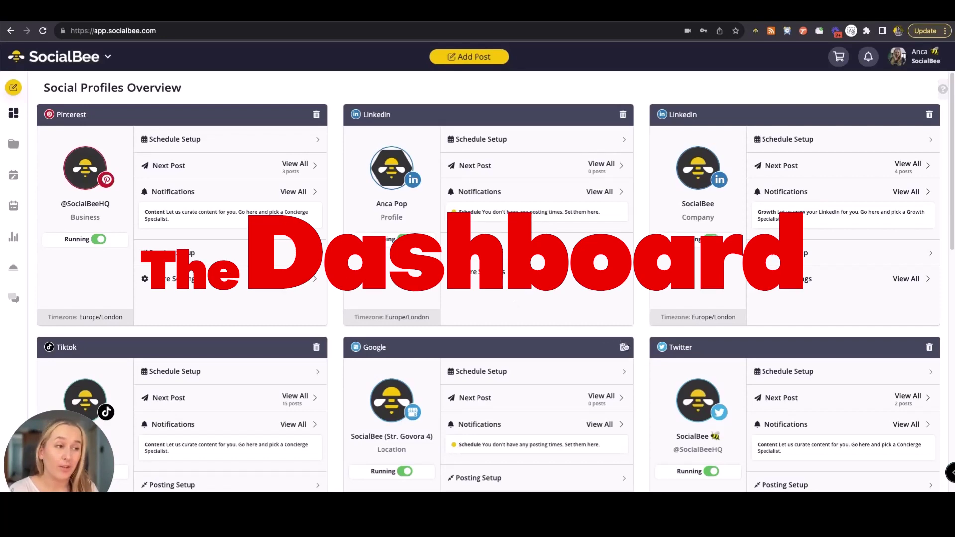
scroll(533, 357, "down", 3)
scroll(533, 357, "down", 7)
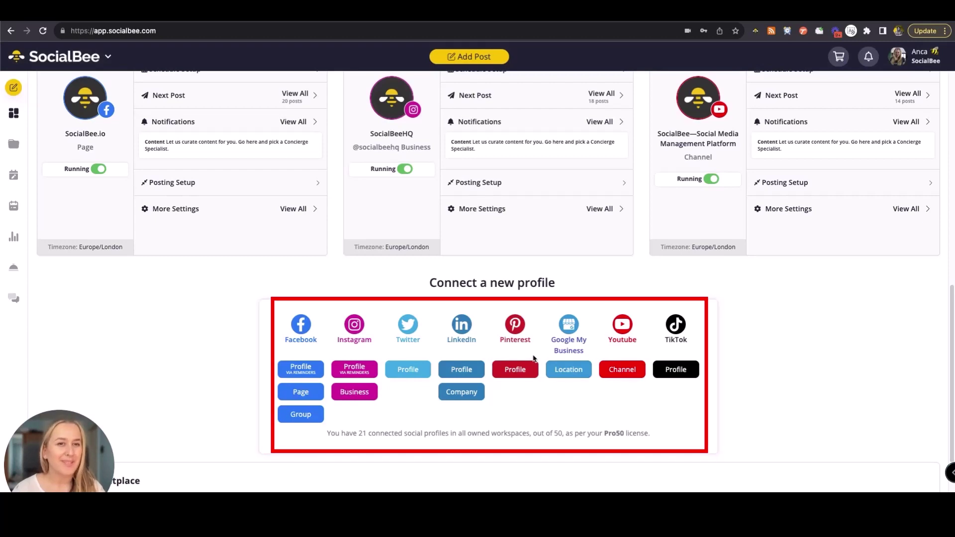
scroll(533, 358, "up", 2)
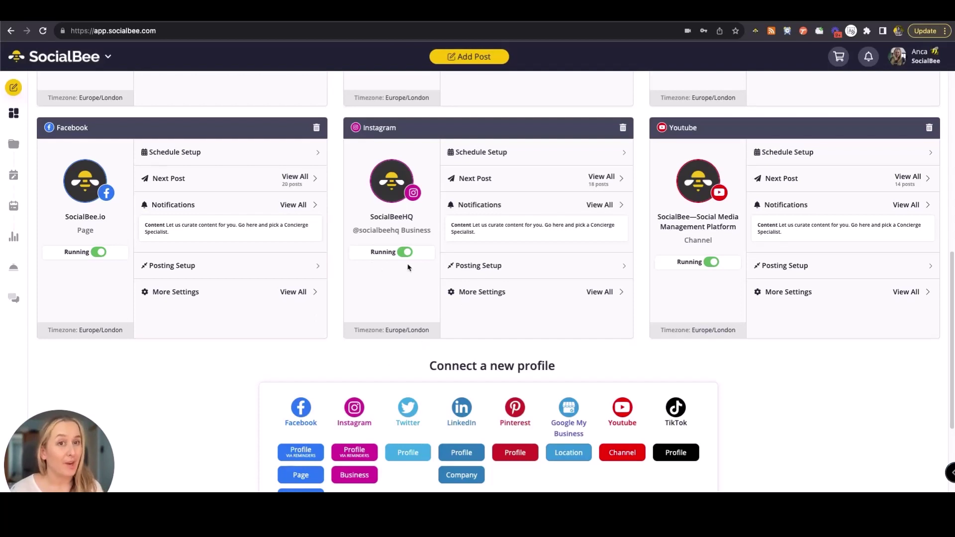
scroll(408, 267, "up", 10)
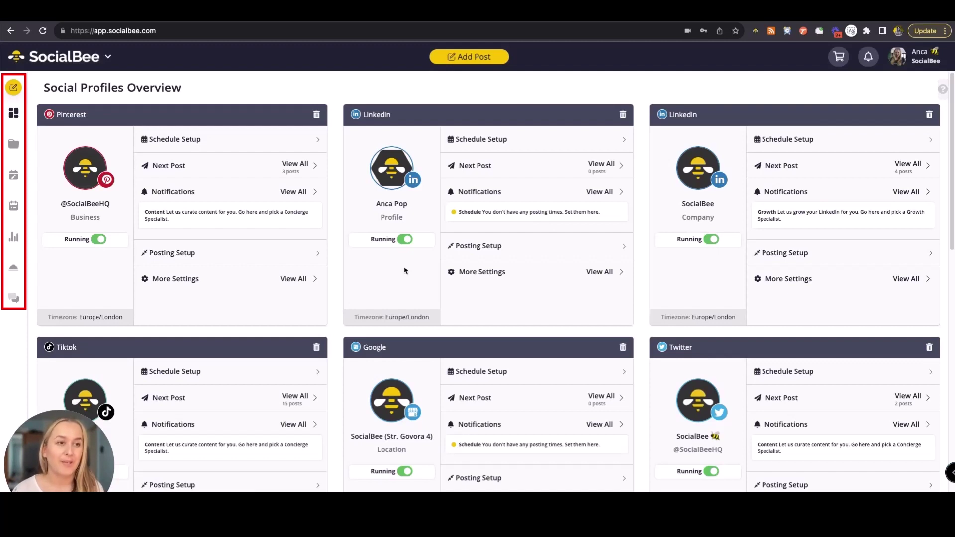
Step: Go to Content > Categories, listing Zero-Click Content, Product Spotlight, Video Content and Campaigns
left_click(22, 148)
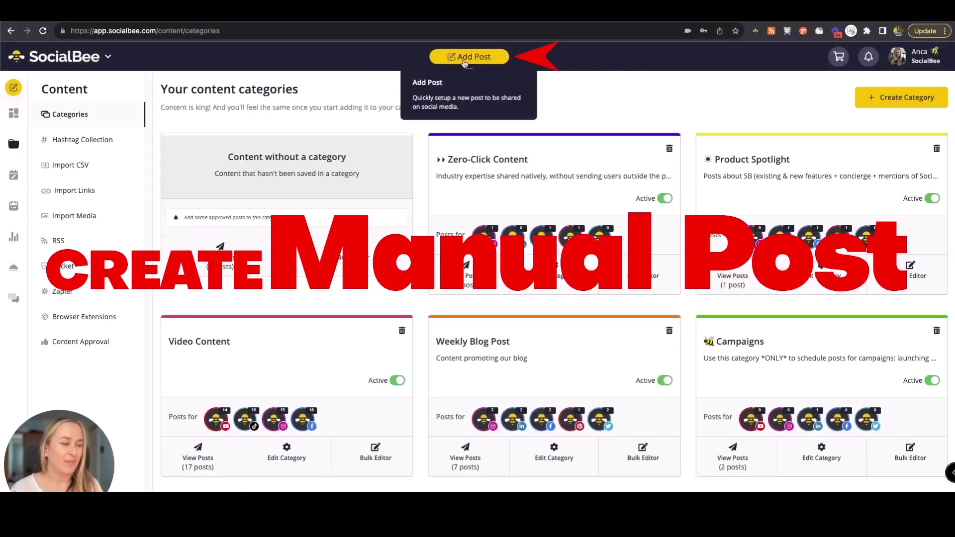
Step: Start a new post for Instagram, the LinkedIn company page and Twitter, excluding personal LinkedIn
left_click(464, 58)
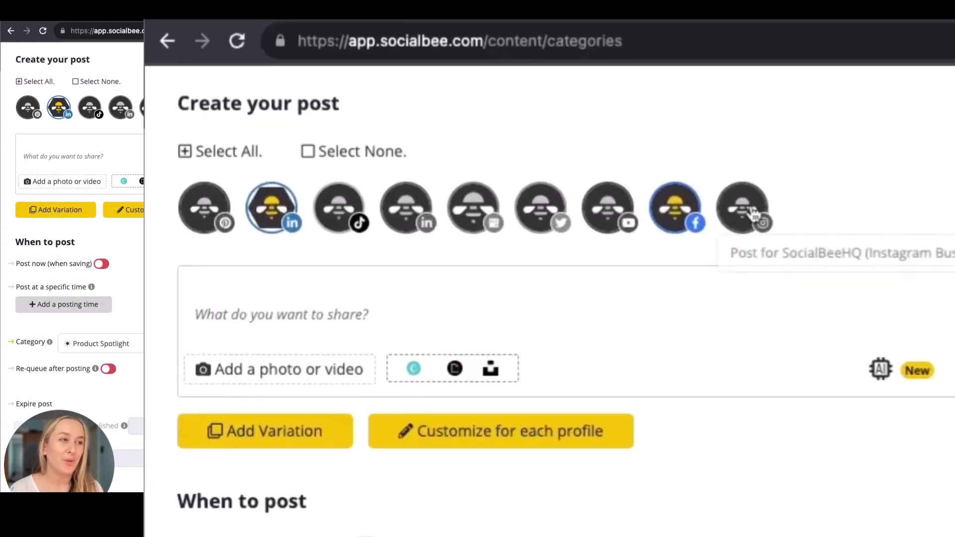
left_click(275, 108)
left_click(61, 113)
left_click(398, 223)
left_click(590, 198)
Step: Open the AI Post Generator for captions from the empty post text
left_click(677, 315)
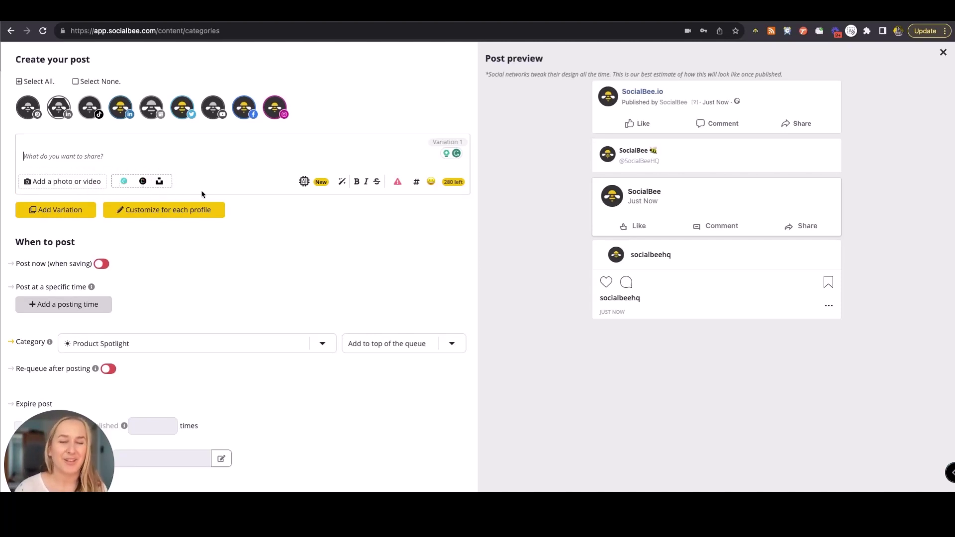
left_click(304, 182)
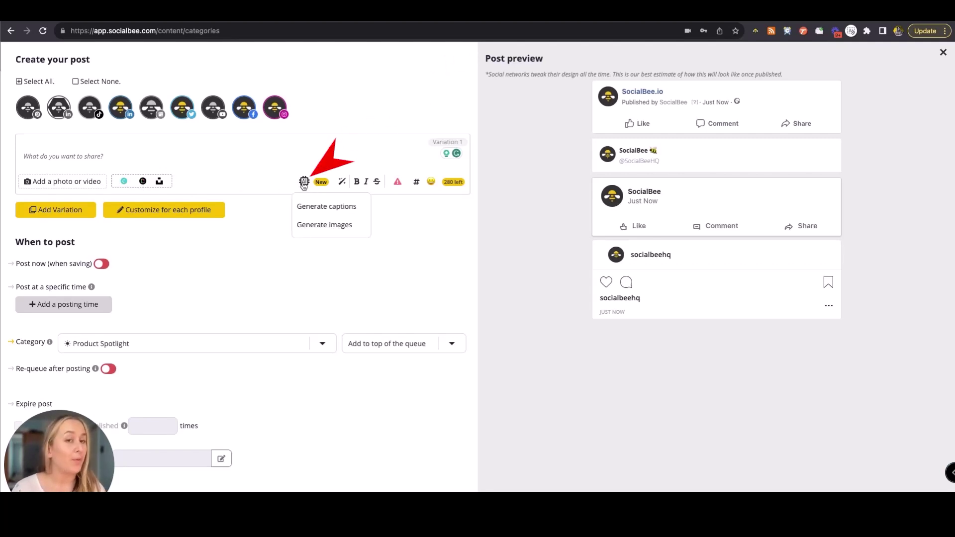
left_click(306, 207)
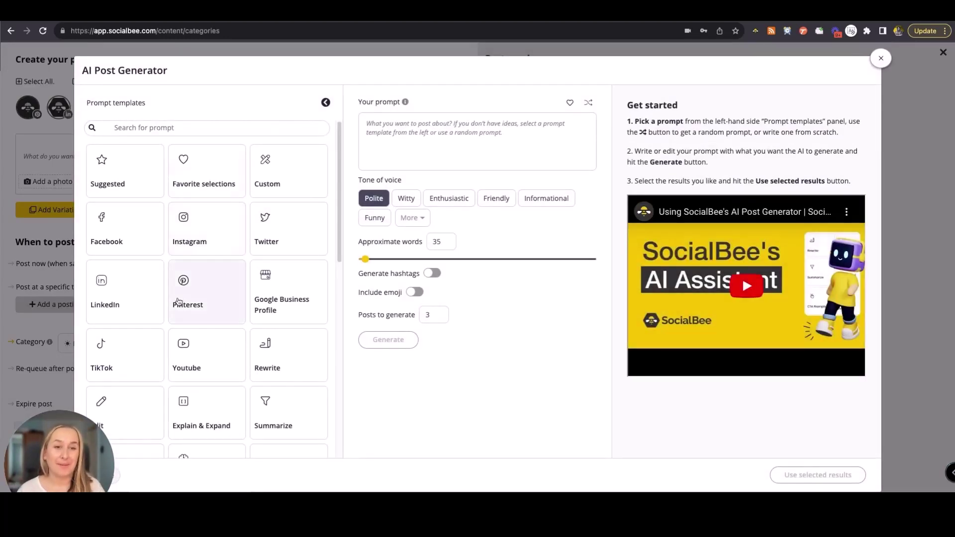
Step: Generate captions from a pasted customer-testimonial prompt in Friendly tone with hashtags and emoji
scroll(180, 300, "down", 4)
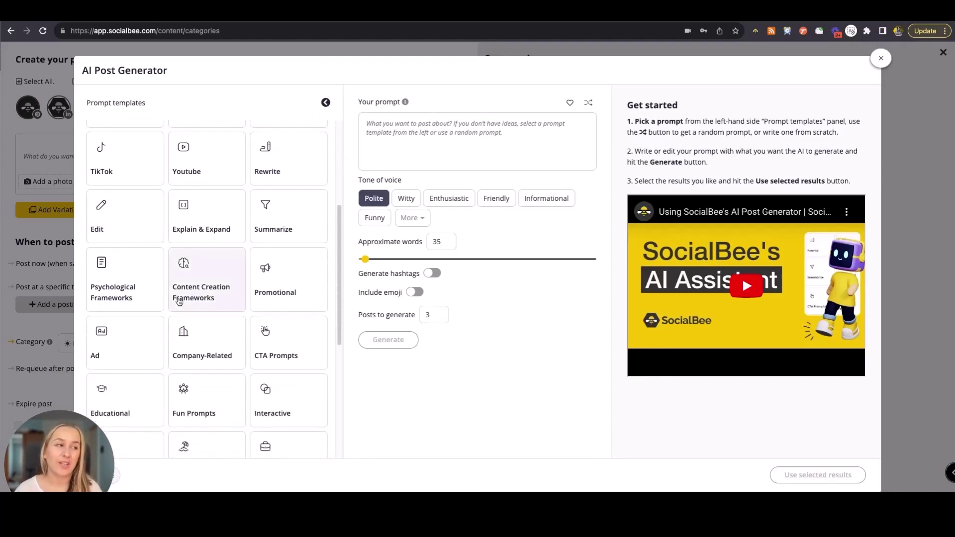
scroll(180, 301, "up", 4)
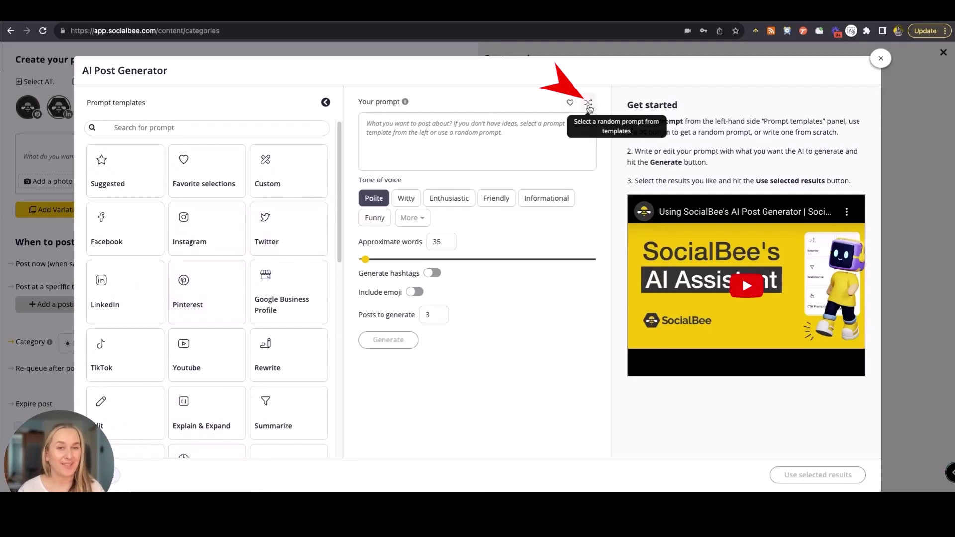
left_click(522, 142)
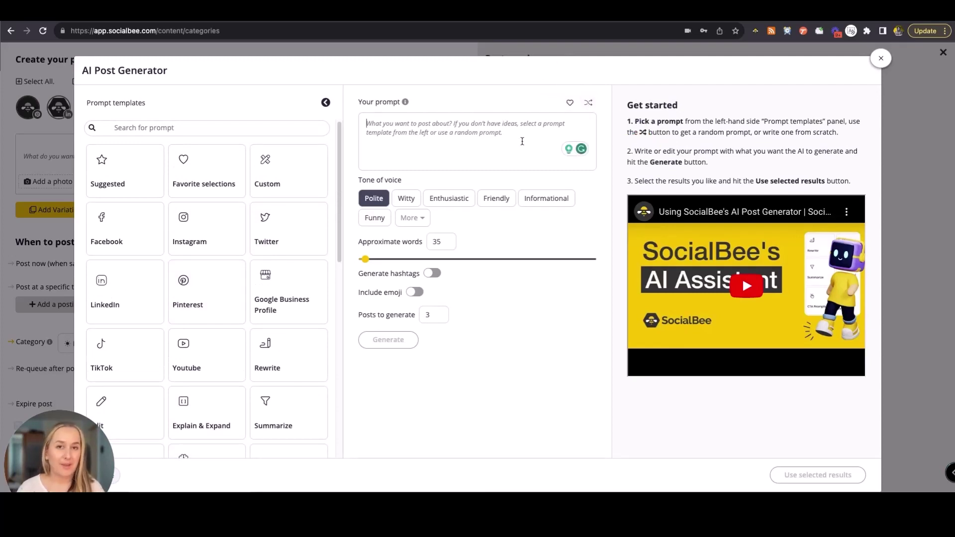
key("ctrl+v")
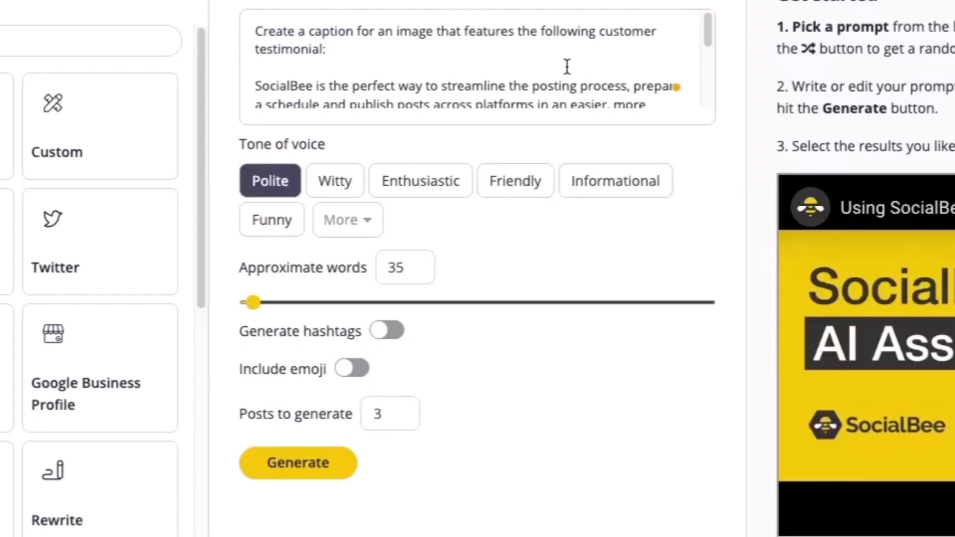
left_click(497, 200)
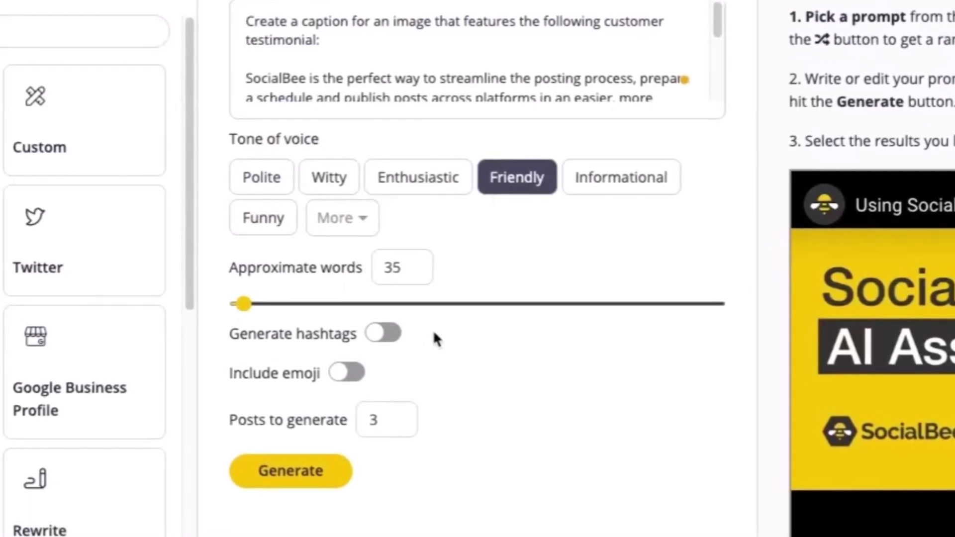
left_click(387, 336)
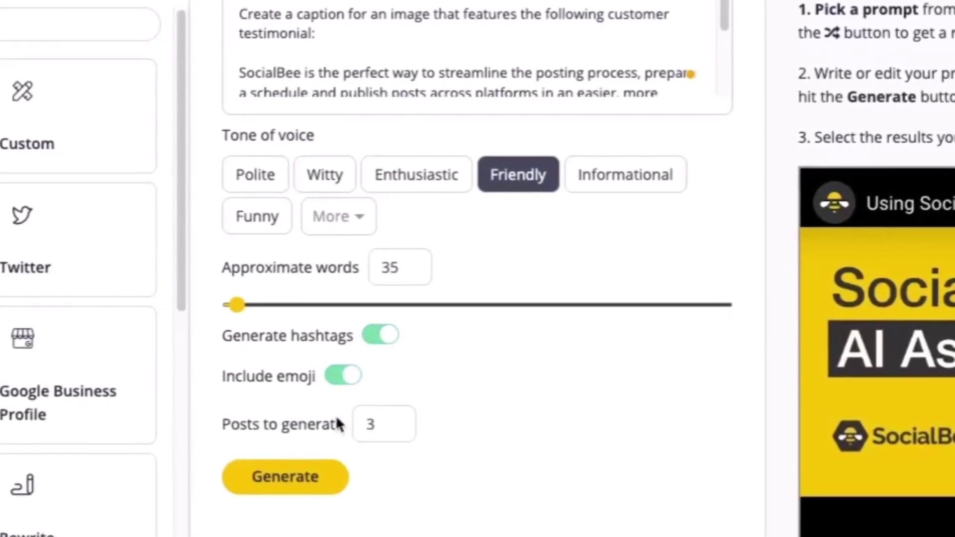
left_click(299, 477)
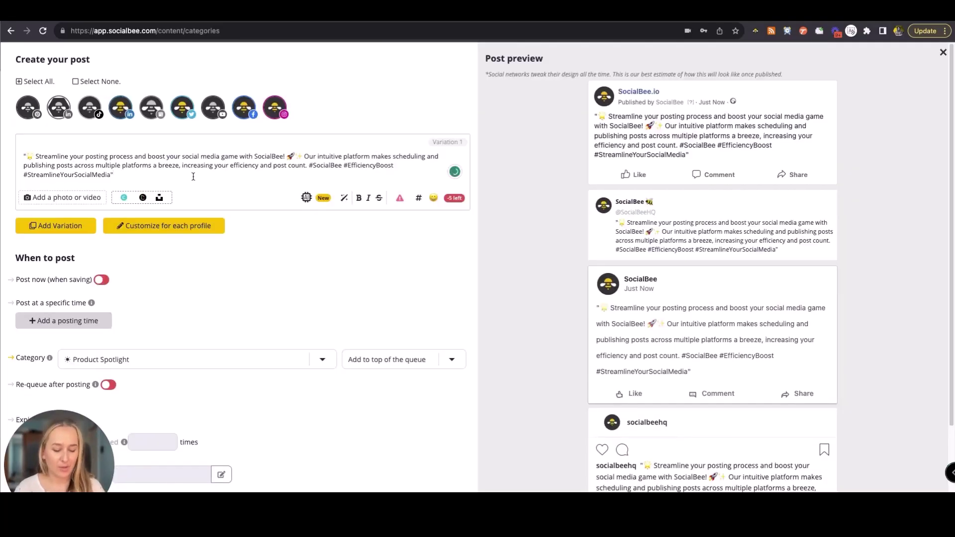
Step: Append socialbee.com to the caption and customize the post separately for each profile
type("socialbee.com")
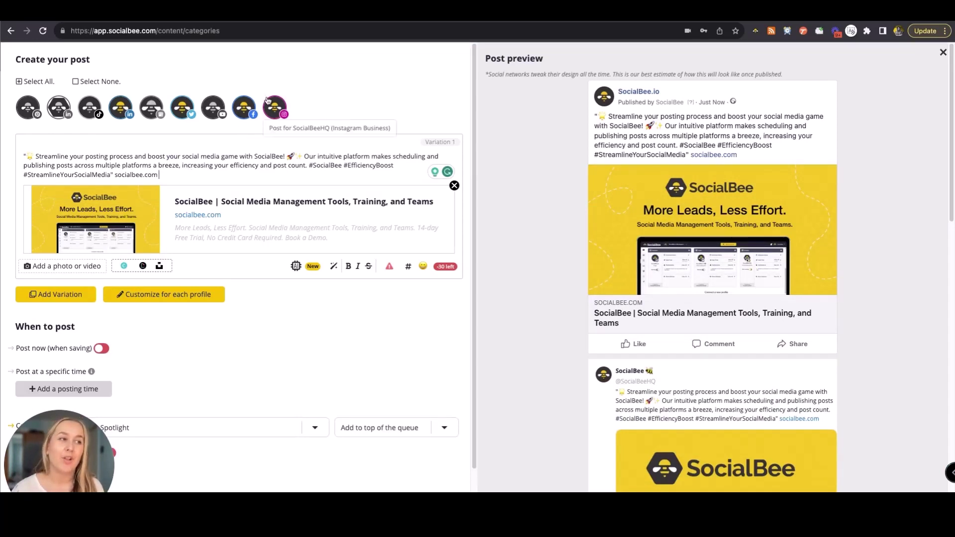
left_click(198, 296)
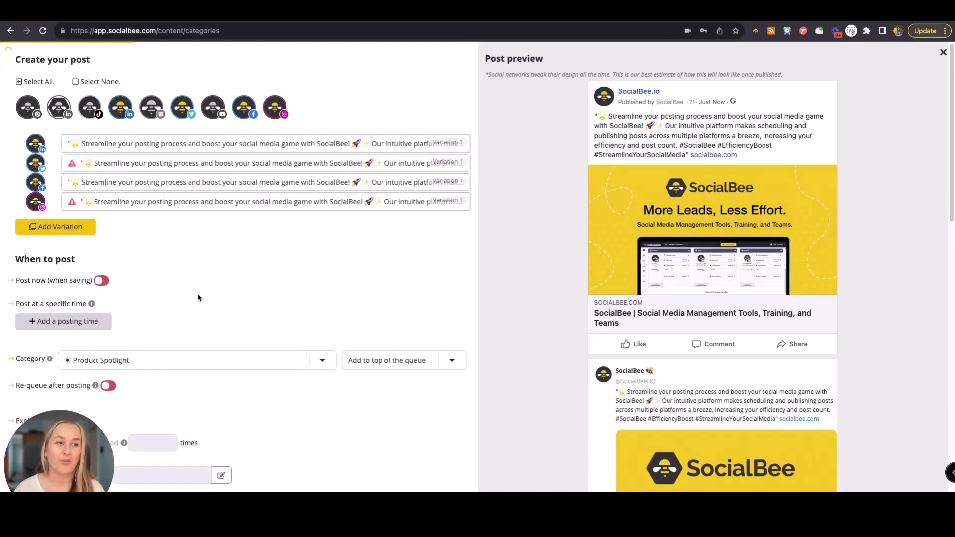
Step: Attach SB Reel.mp4 from Downloads to the Instagram version of the post
left_click(175, 317)
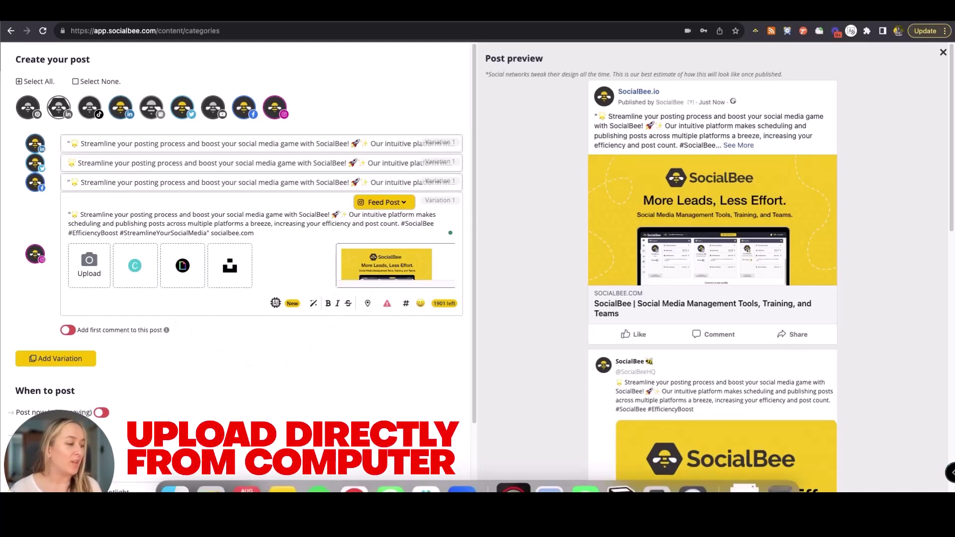
left_click(744, 489)
left_click_drag(762, 265, 266, 252)
Step: Set the Instagram post type to Feed & Reel and enable Post now
left_click(379, 204)
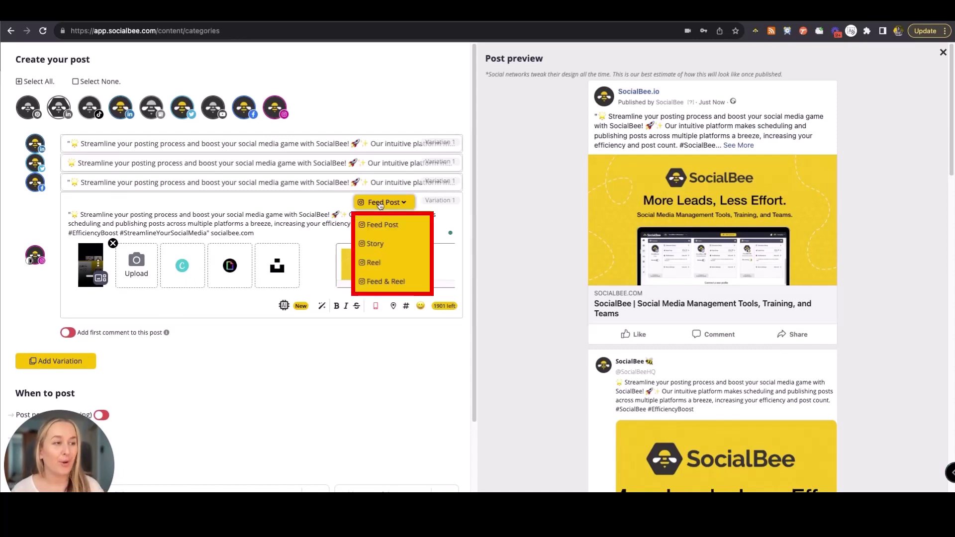
left_click(383, 281)
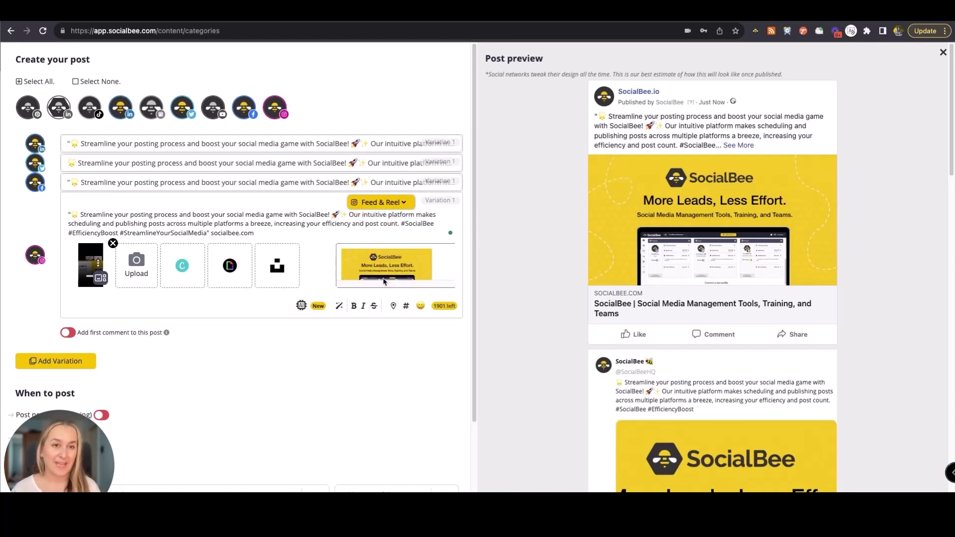
scroll(384, 281, "down", 3)
left_click(99, 290)
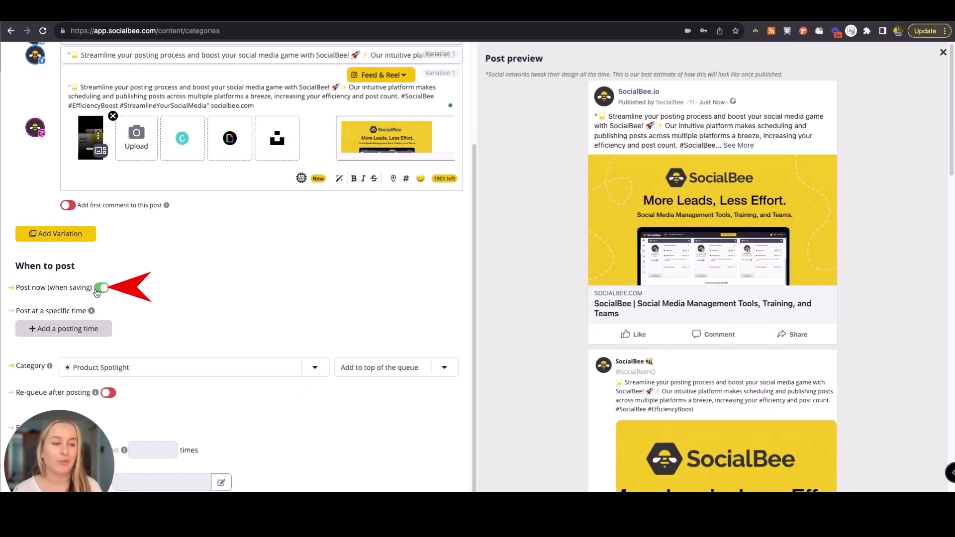
Step: Replace immediate posting with a scheduled posting time on August 30
left_click(99, 288)
left_click(82, 327)
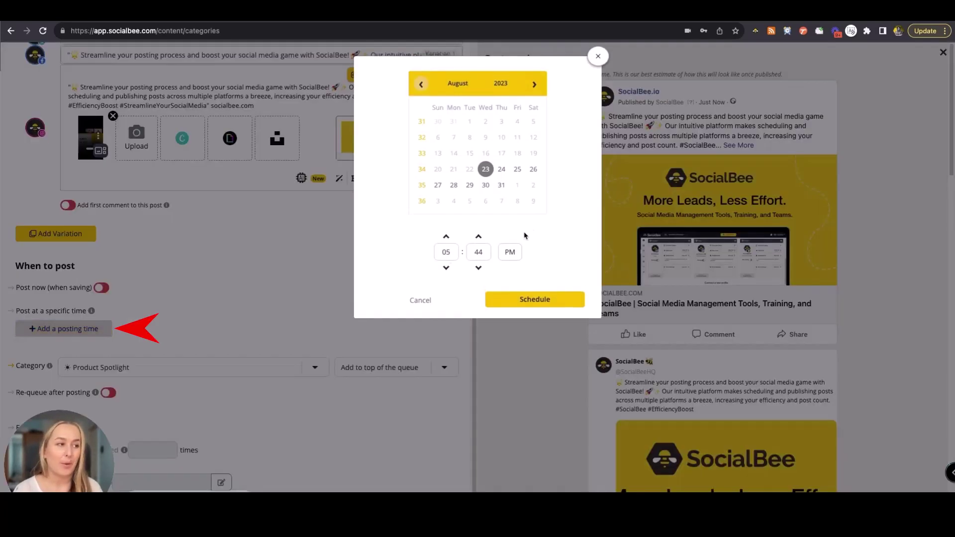
left_click(485, 172)
left_click(535, 286)
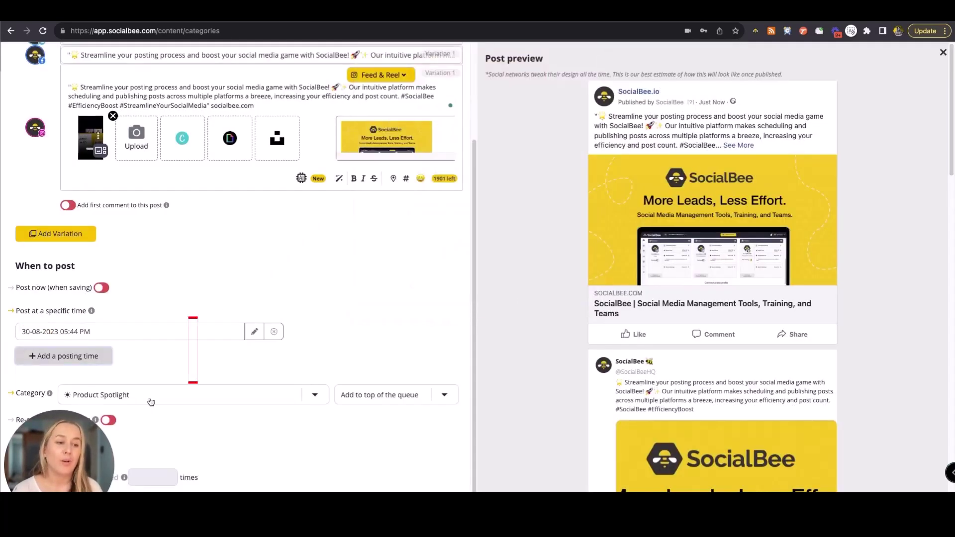
Step: Assign the post to Product Spotlight with re-queue after posting on, then return to categories
left_click(206, 395)
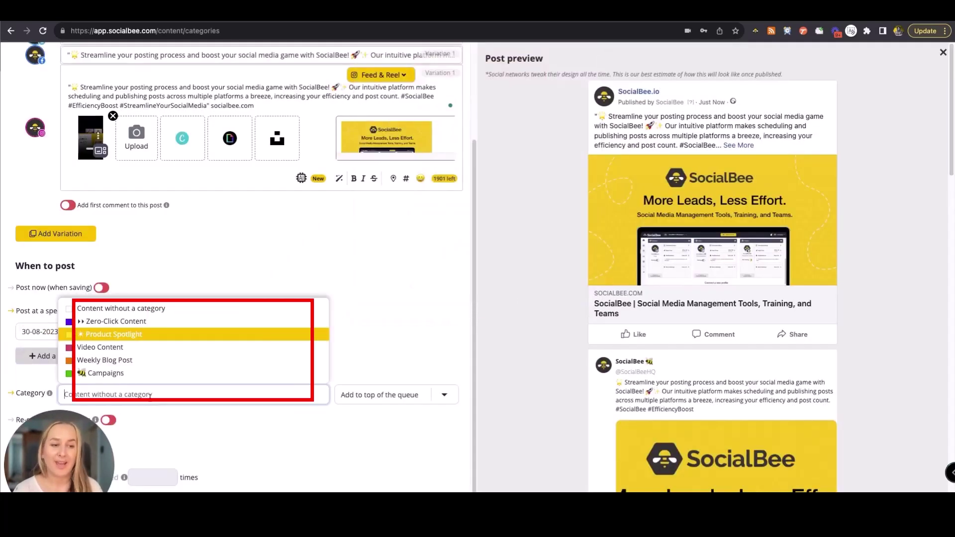
left_click(278, 280)
scroll(278, 280, "down", 1)
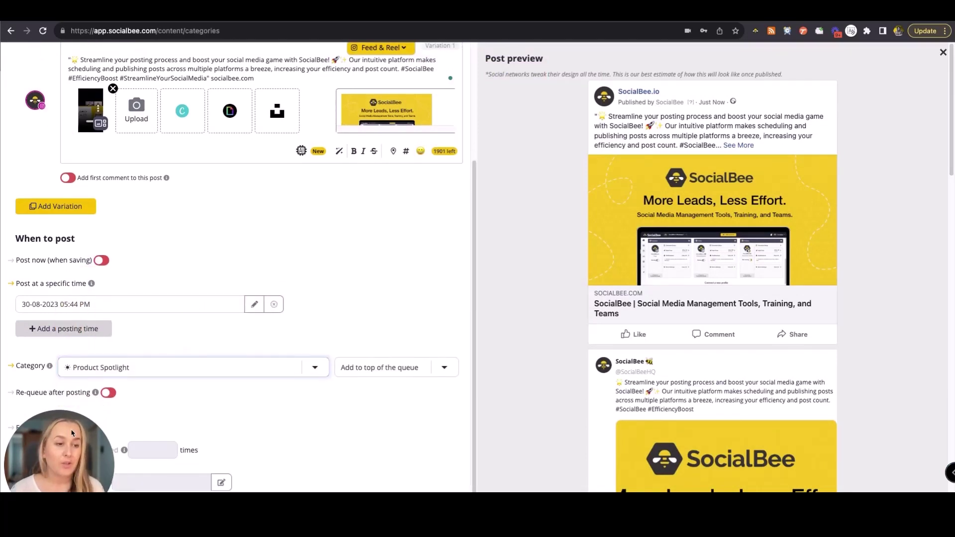
left_click_drag(67, 439, 535, 418)
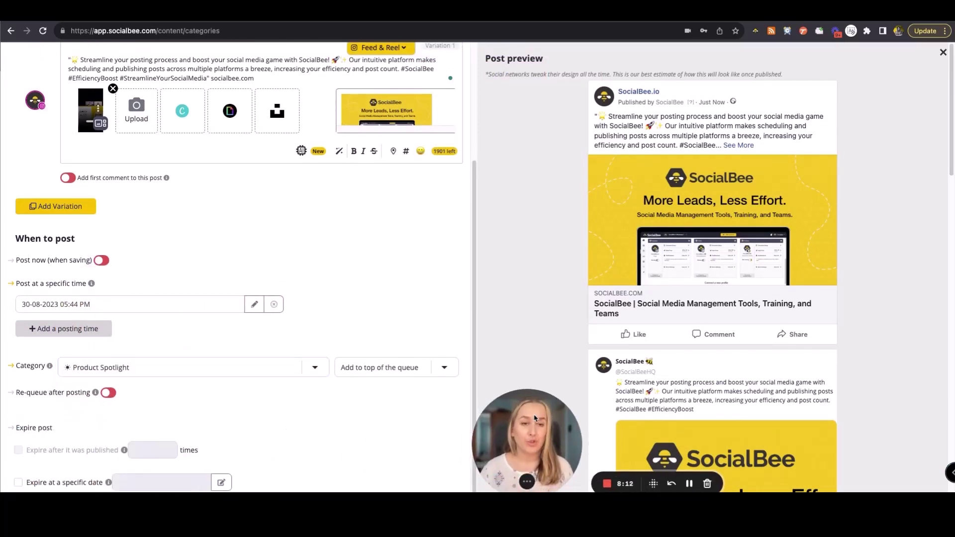
left_click(107, 394)
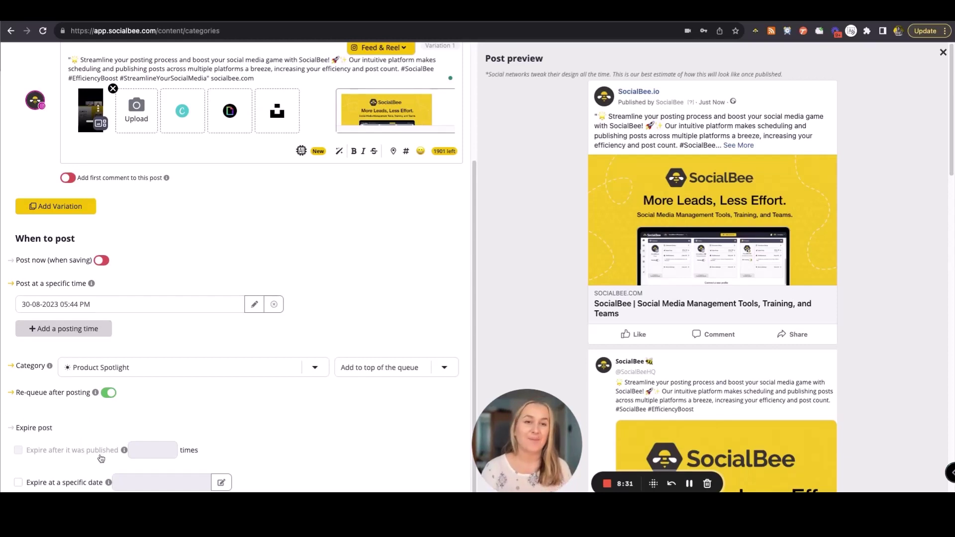
left_click_drag(485, 463, 20, 463)
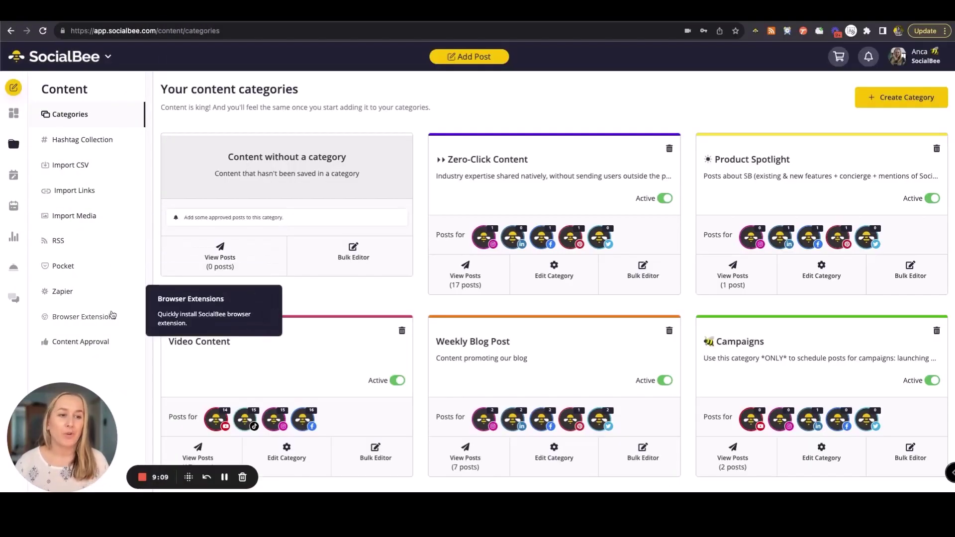
Step: Browse Hashtag Collection and Content Approval, then go to the weekly Schedule Setup
left_click(84, 139)
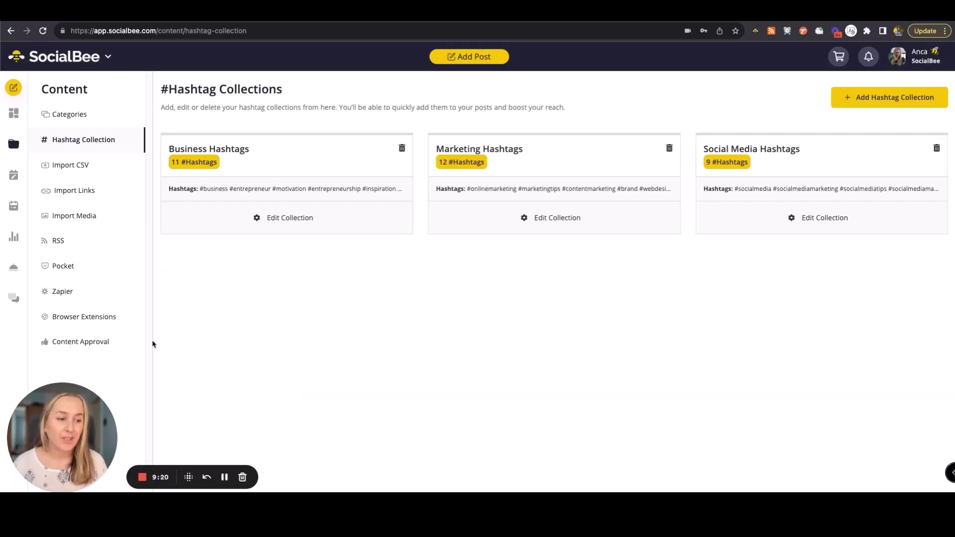
left_click(111, 344)
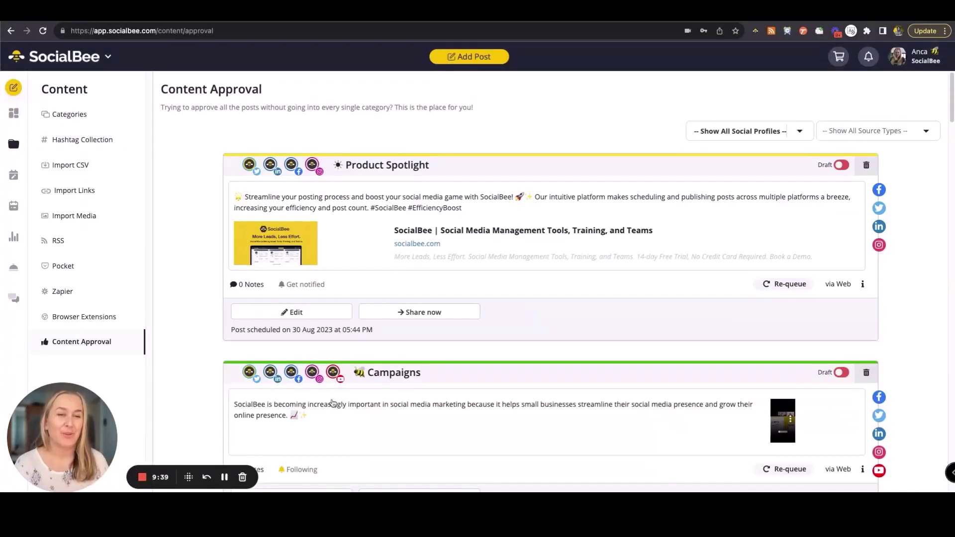
left_click(16, 179)
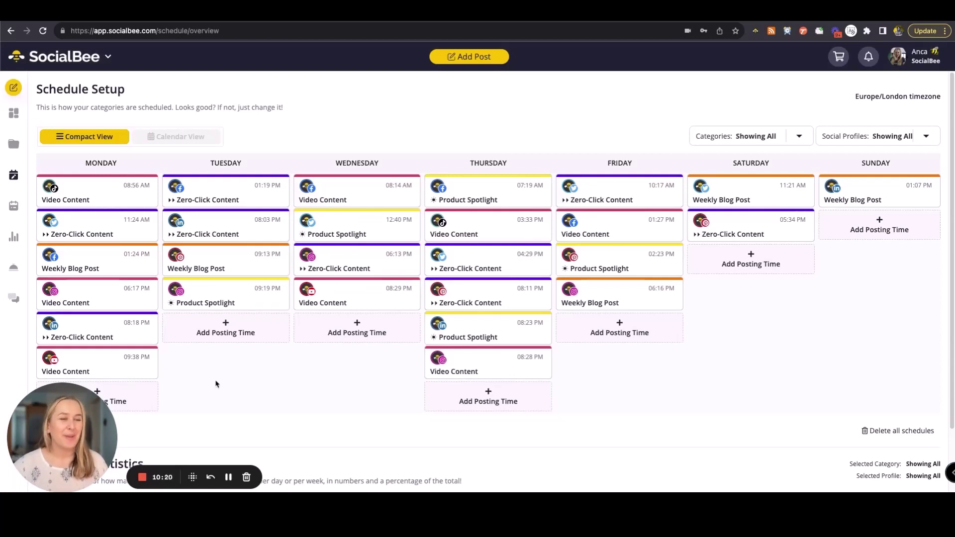
Step: Filter to SocialBeeHQ, create a Friday 05:47 PM Instagram Product Spotlight slot, then view Next Posts
left_click(846, 137)
left_click(874, 188)
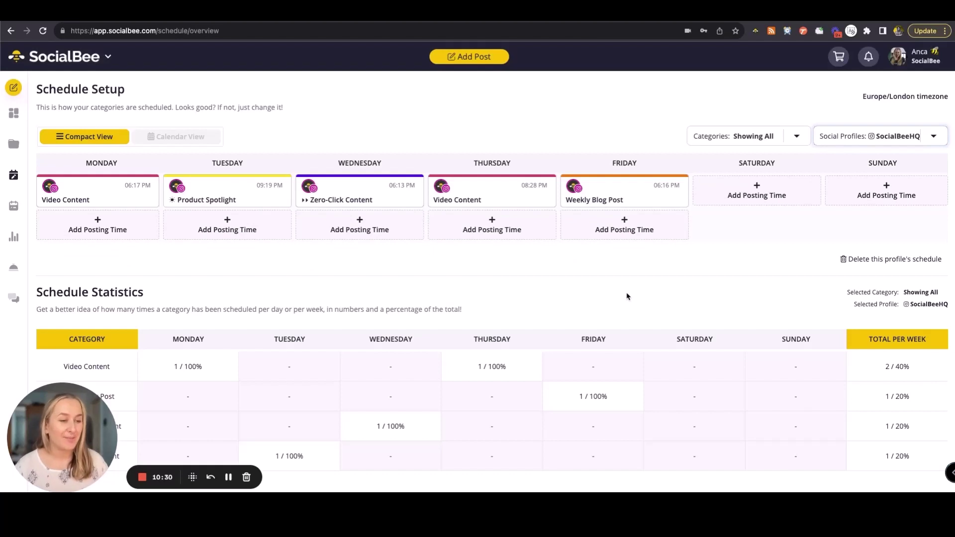
left_click(630, 229)
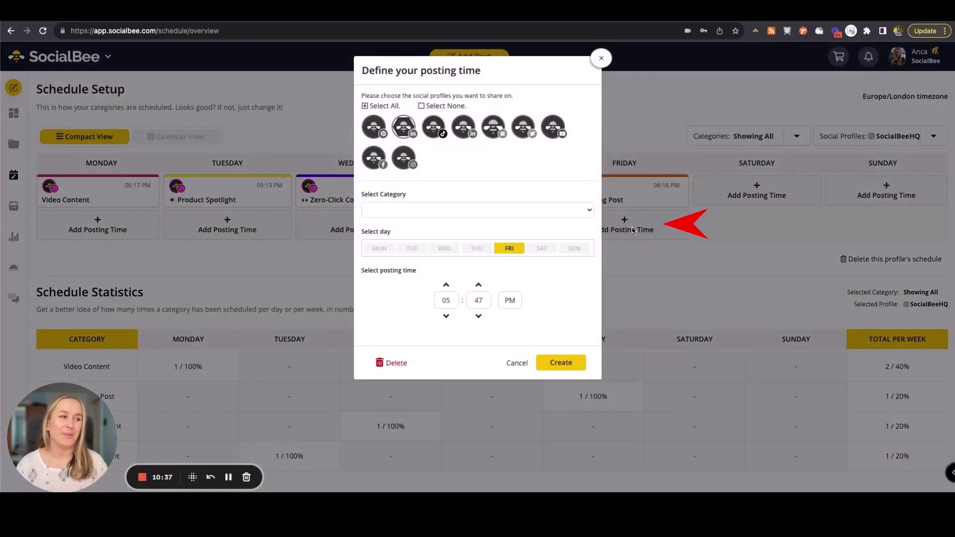
left_click(404, 159)
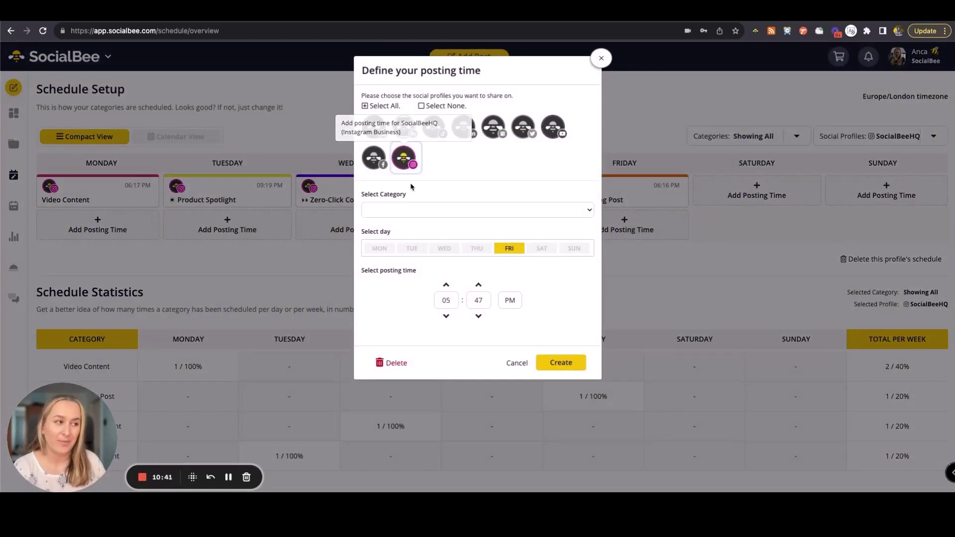
left_click(413, 213)
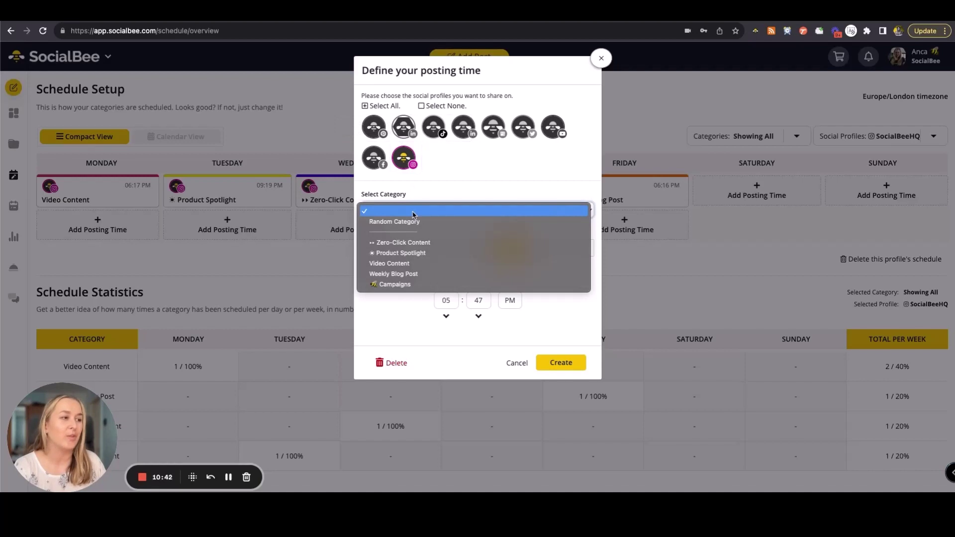
left_click(403, 252)
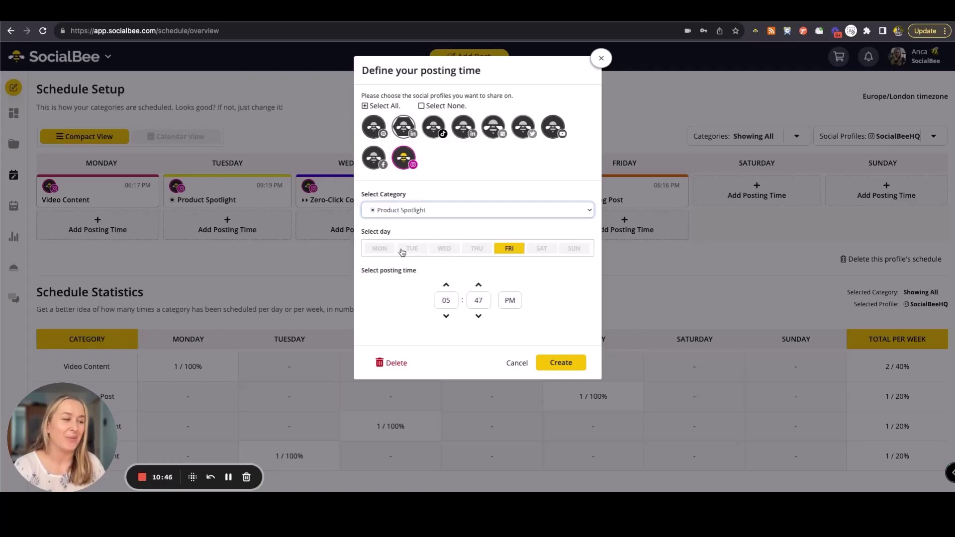
left_click(561, 368)
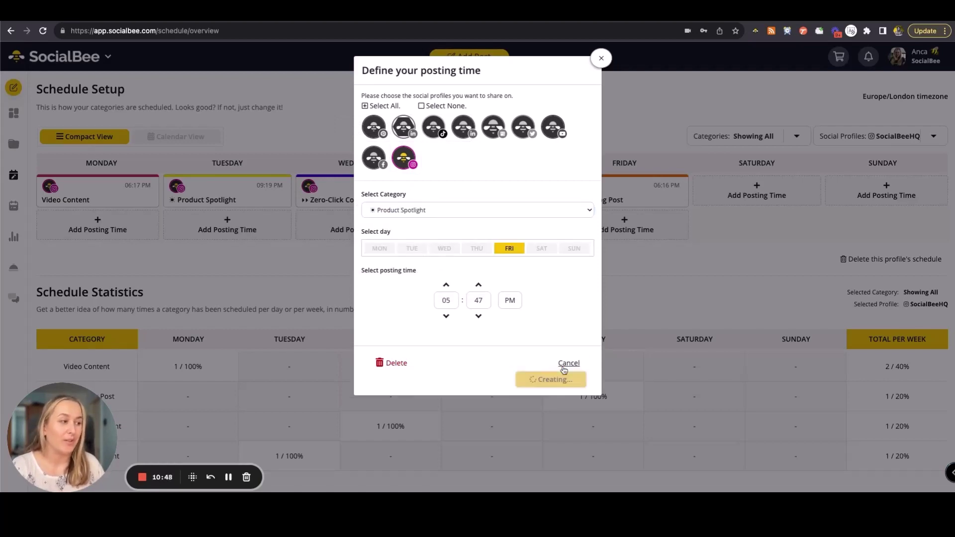
left_click(9, 210)
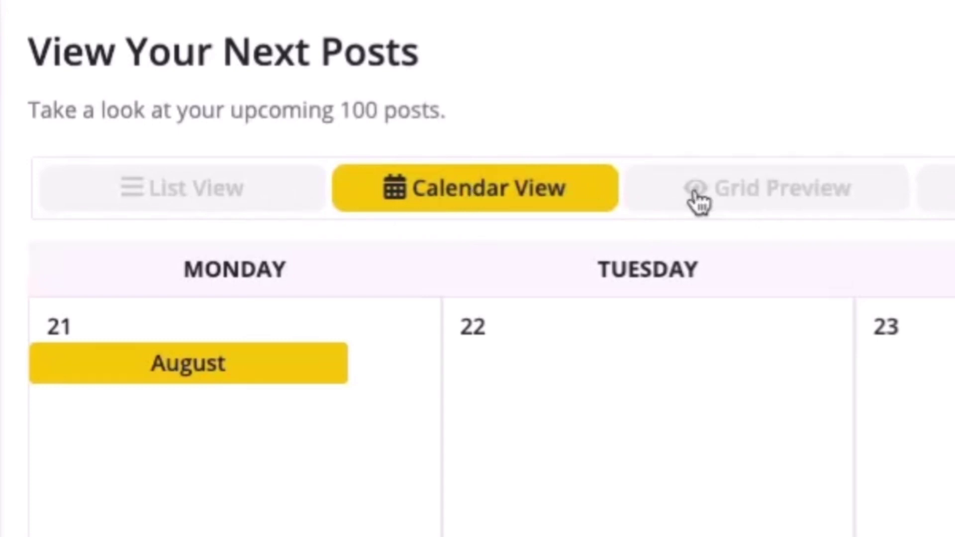
Step: Switch the upcoming posts between List View, Calendar View and the Instagram Grid Preview
left_click(224, 188)
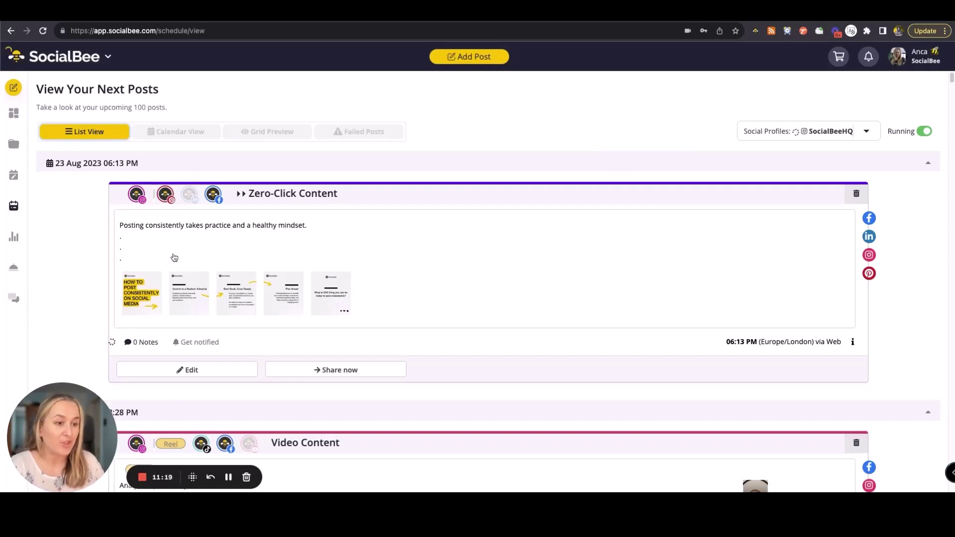
scroll(174, 257, "down", 1)
scroll(174, 257, "down", 2)
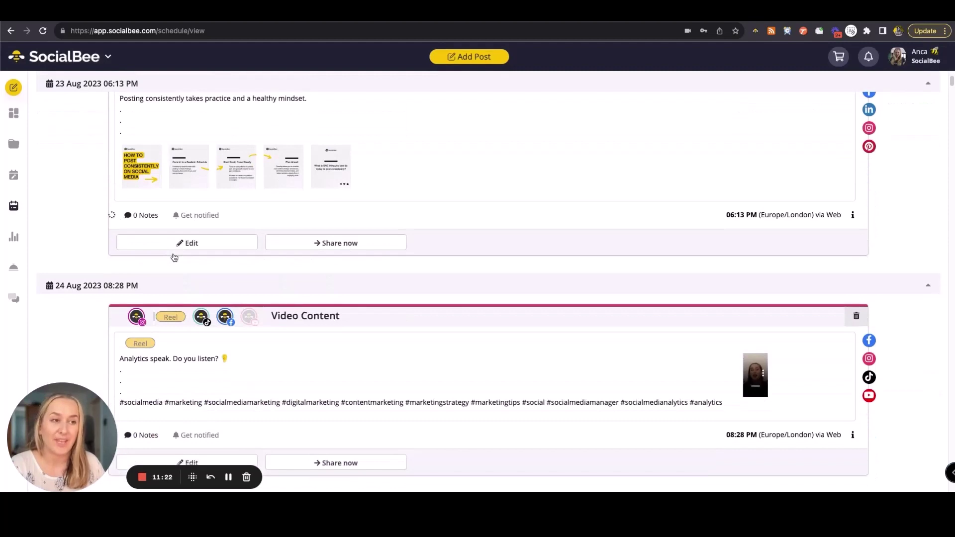
scroll(174, 257, "up", 3)
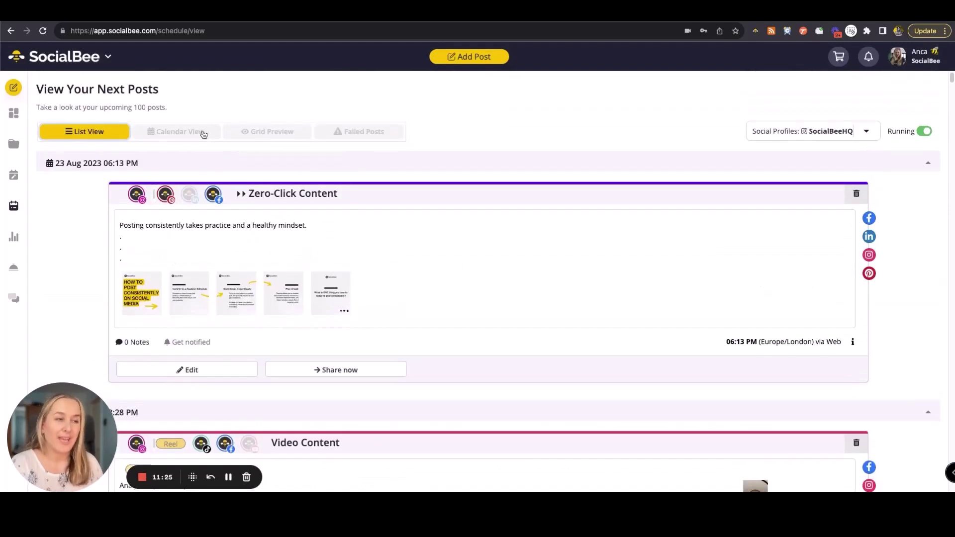
left_click(202, 133)
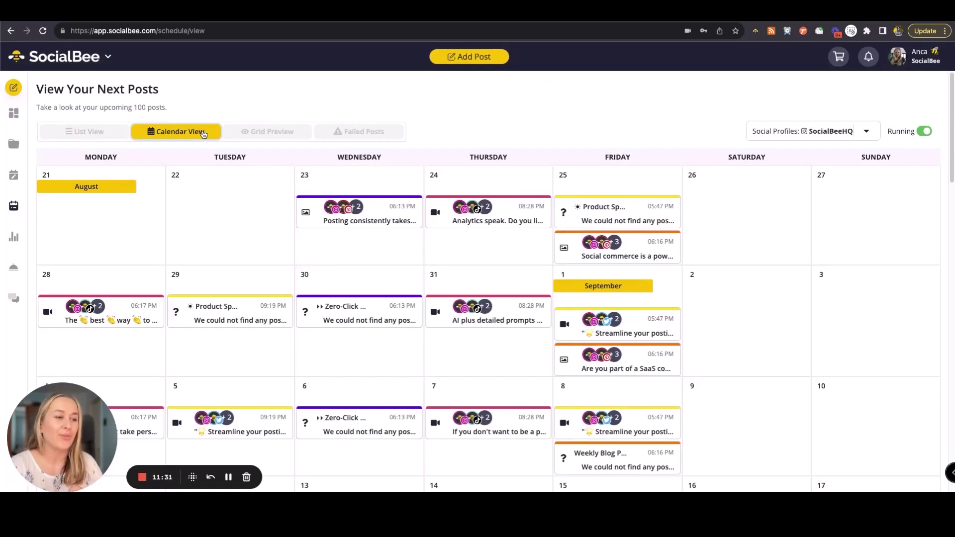
left_click(269, 133)
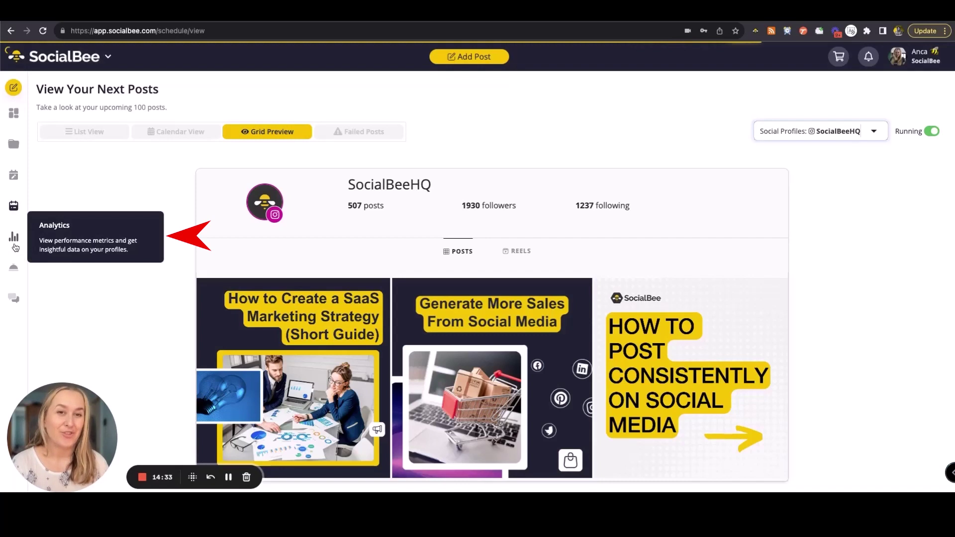
Step: Review SocialBeeHQ's Instagram analytics for last month: 15 posts, 1930 followers, 4.2k impressions
left_click(15, 247)
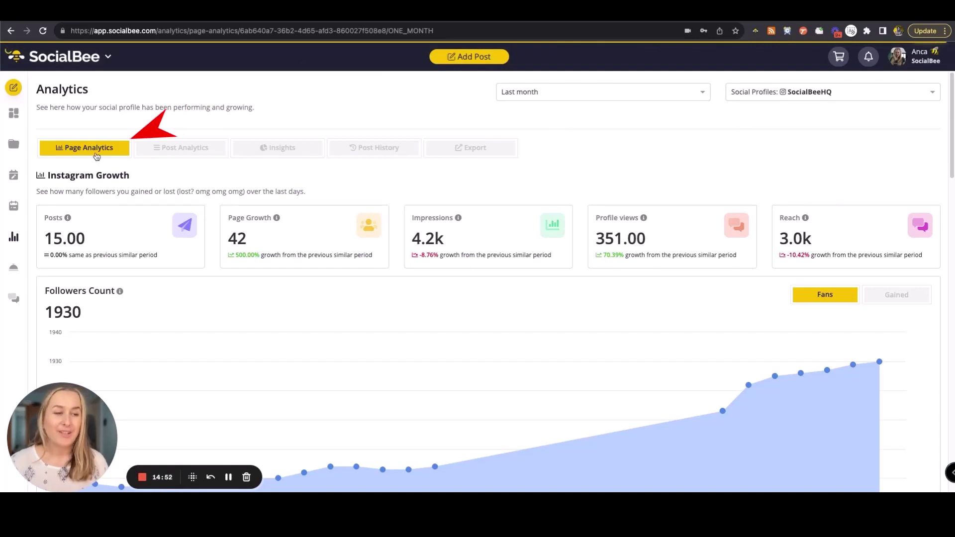
scroll(147, 283, "down", 15)
scroll(147, 284, "down", 15)
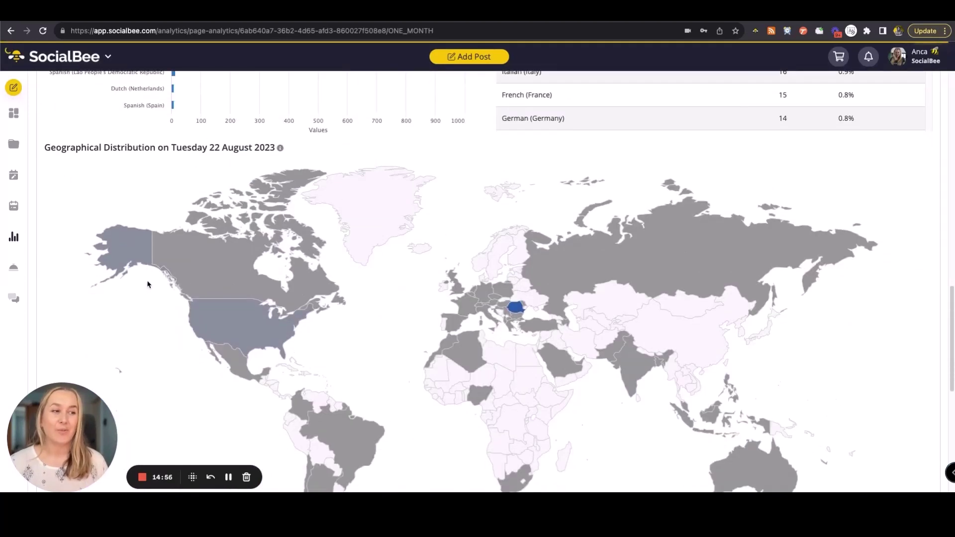
scroll(147, 283, "down", 3)
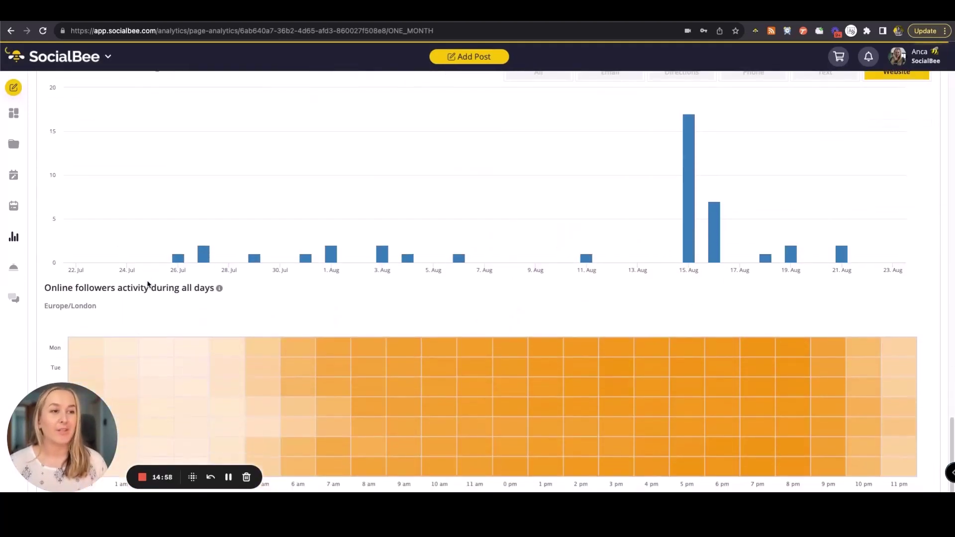
scroll(147, 283, "up", 10)
scroll(147, 285, "up", 15)
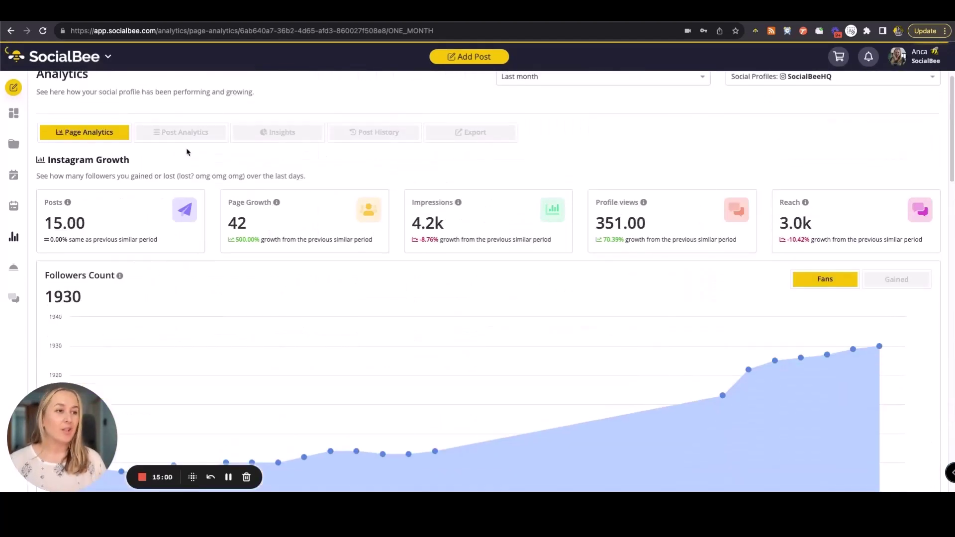
Step: Open the individual post analytics, switch the evolution chart to Reach (1425), and scroll to Category Metrics
left_click(187, 137)
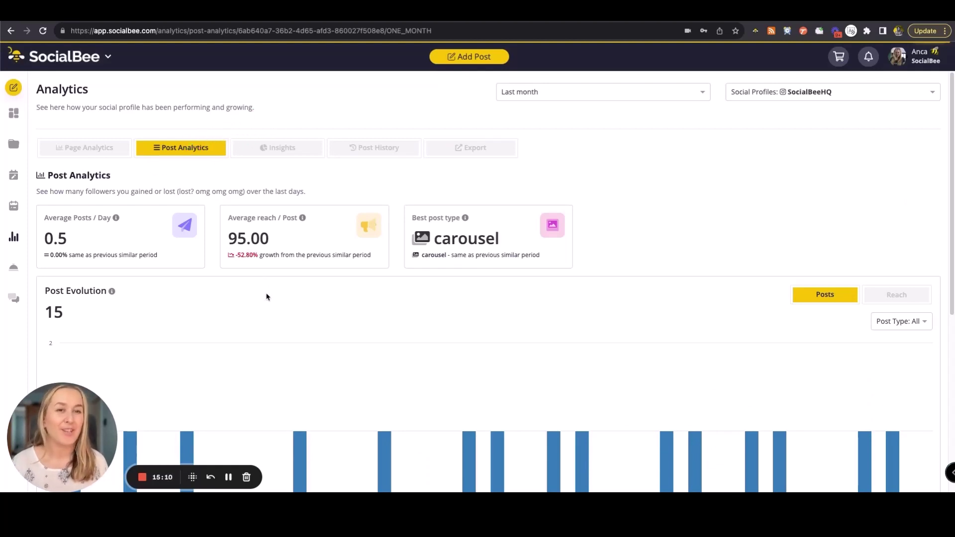
scroll(266, 297, "down", 2)
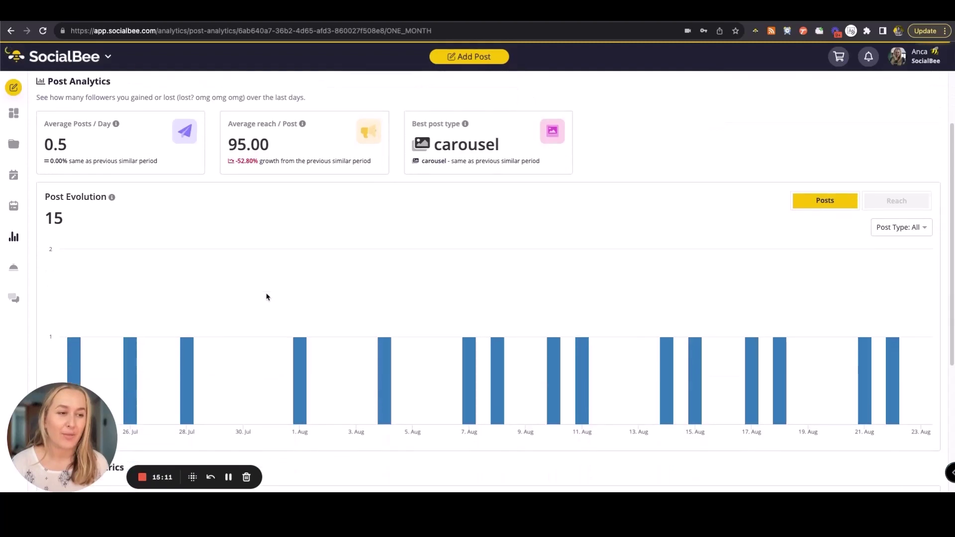
left_click(879, 201)
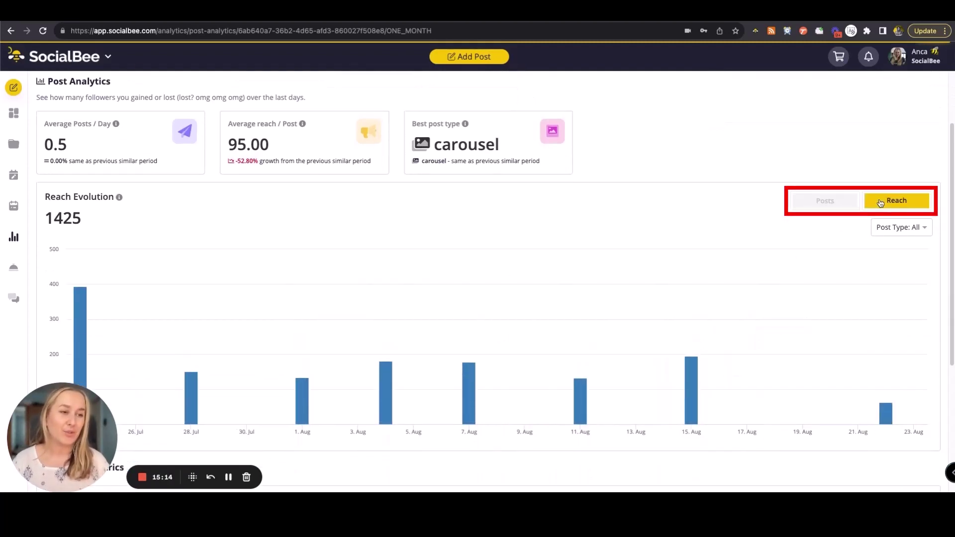
scroll(329, 273, "down", 6)
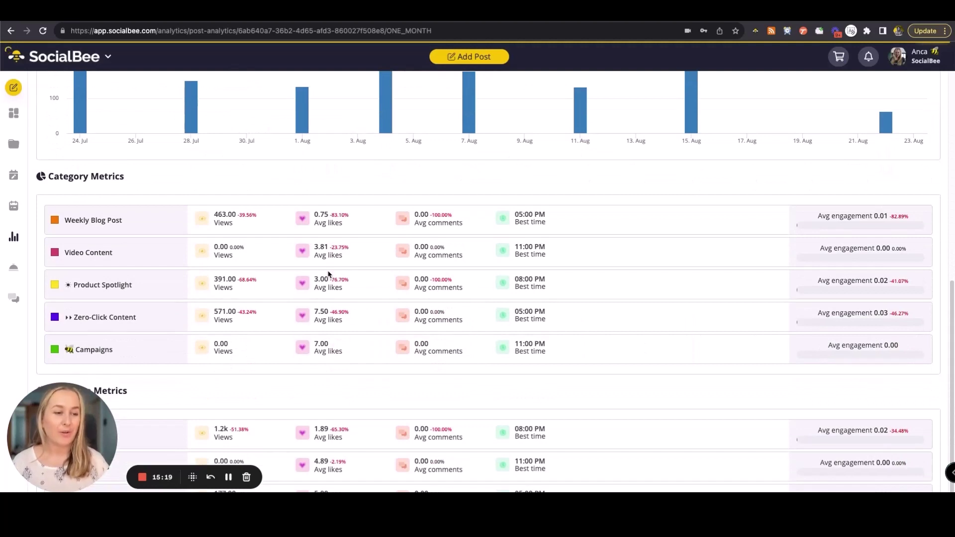
mouse_move(71, 443)
left_mouse_down()
mouse_move(233, 426)
mouse_move(81, 434)
mouse_move(81, 451)
left_mouse_up()
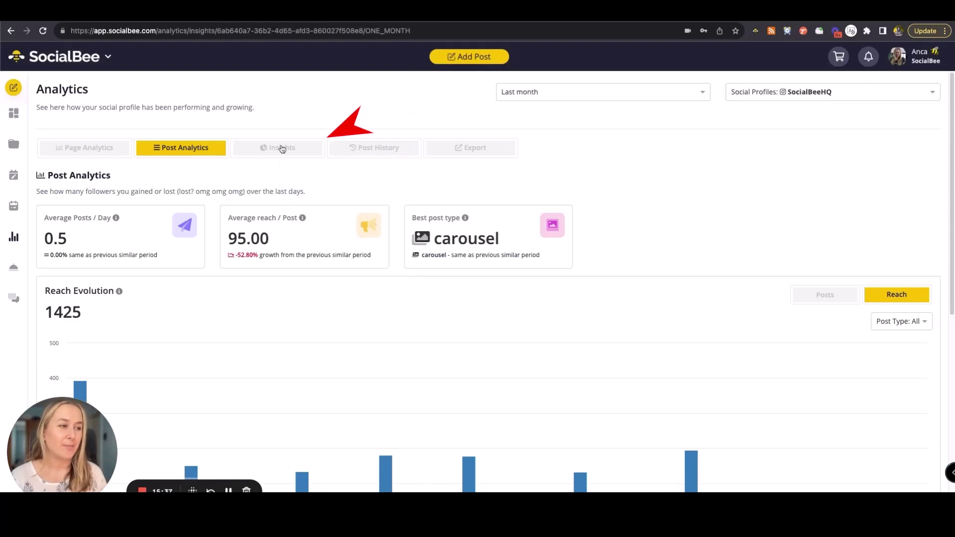
Step: Open Insights and scroll through the daily distribution bubble chart and the Top 3 categories, post types and posts
left_click(279, 149)
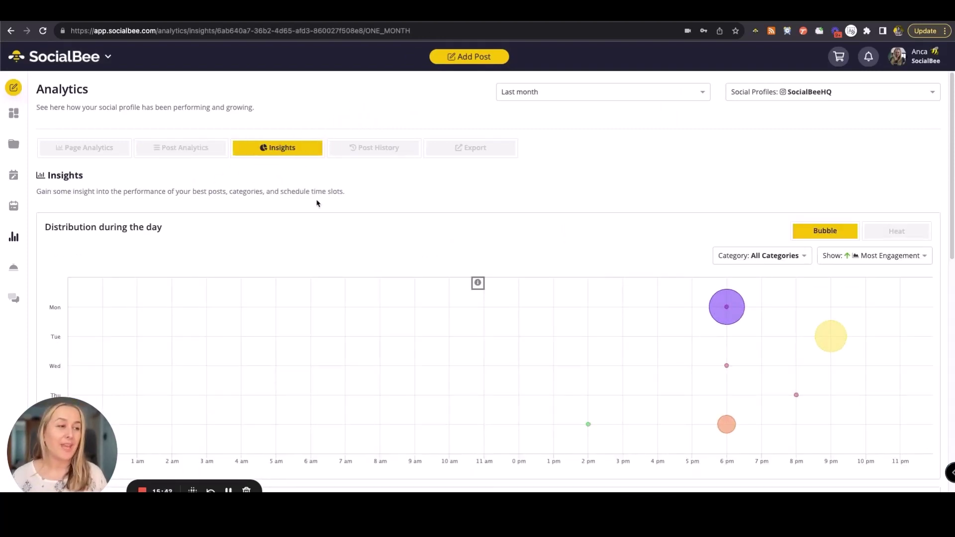
mouse_move(713, 309)
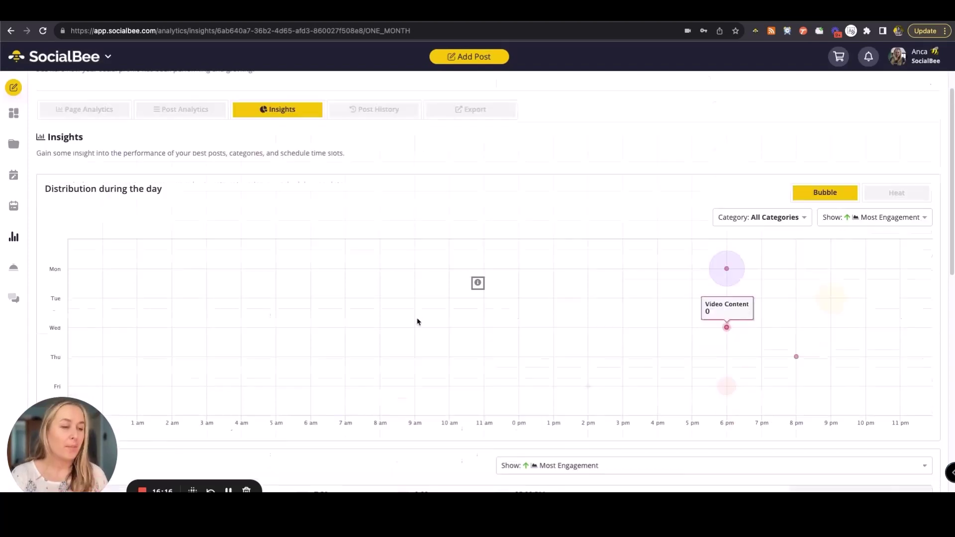
scroll(417, 319, "down", 7)
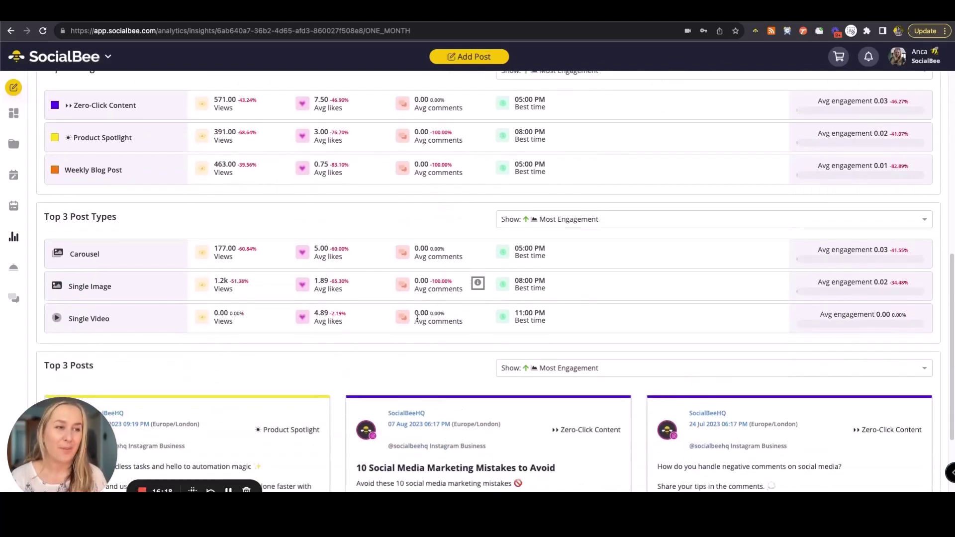
scroll(417, 318, "down", 2)
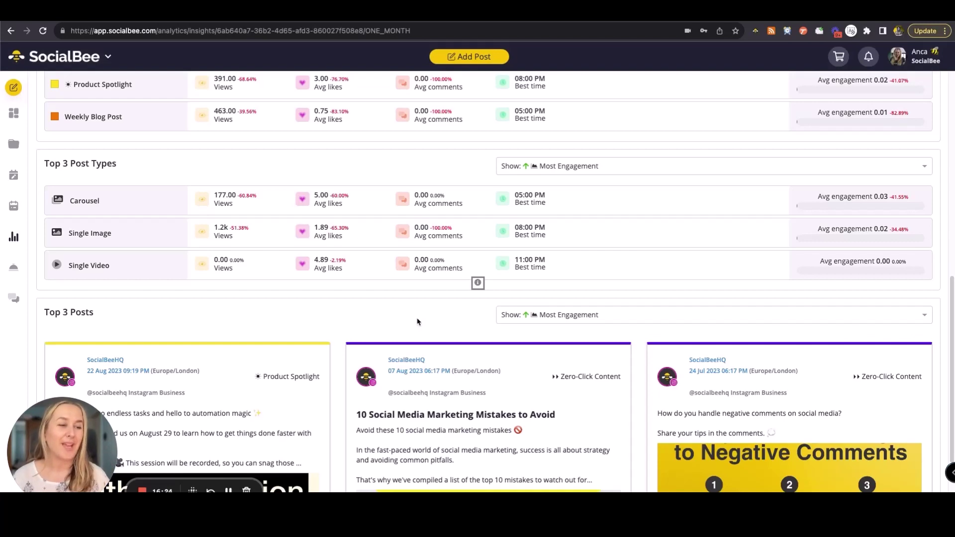
scroll(417, 321, "down", 5)
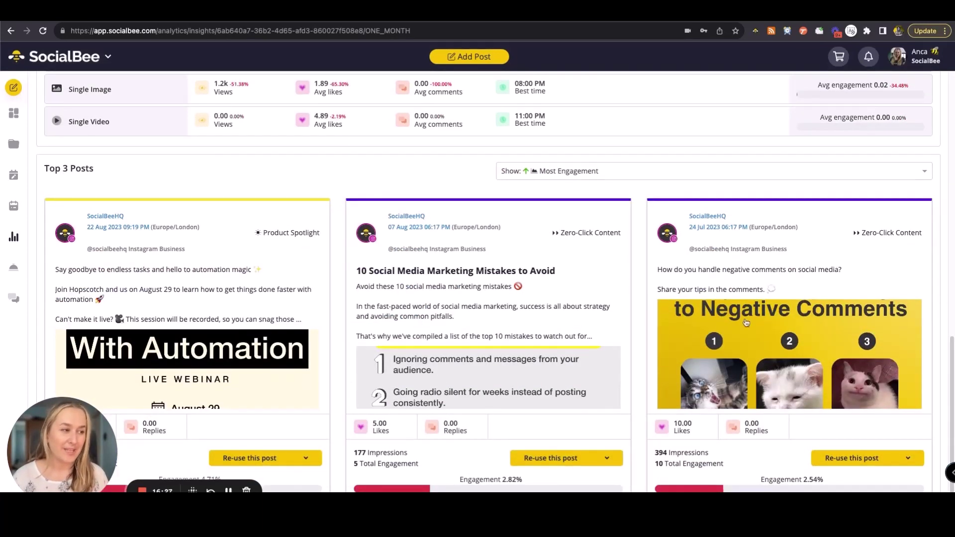
scroll(719, 311, "up", 10)
Step: Open Post History, check the sort options, and scroll through the post cards sorted by Most Engagement
left_click(373, 148)
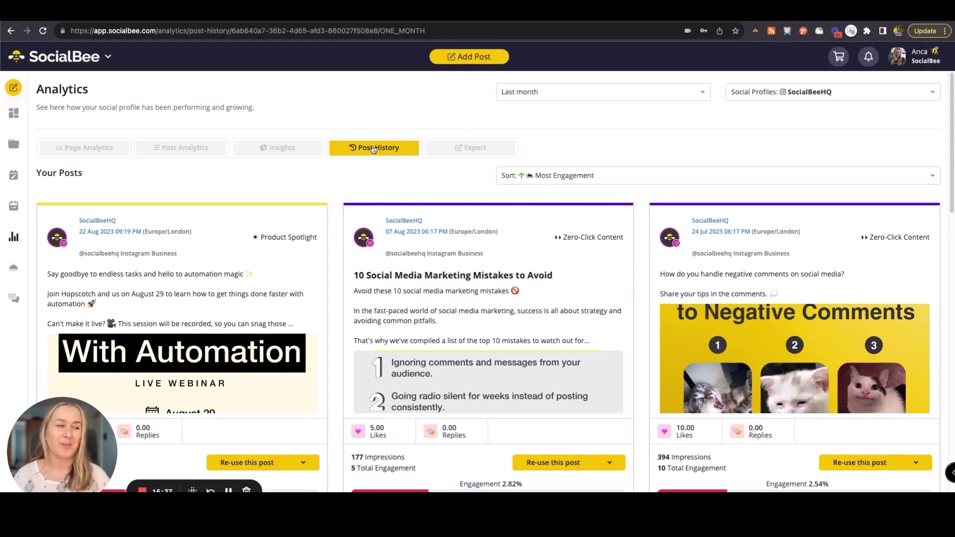
left_click(539, 175)
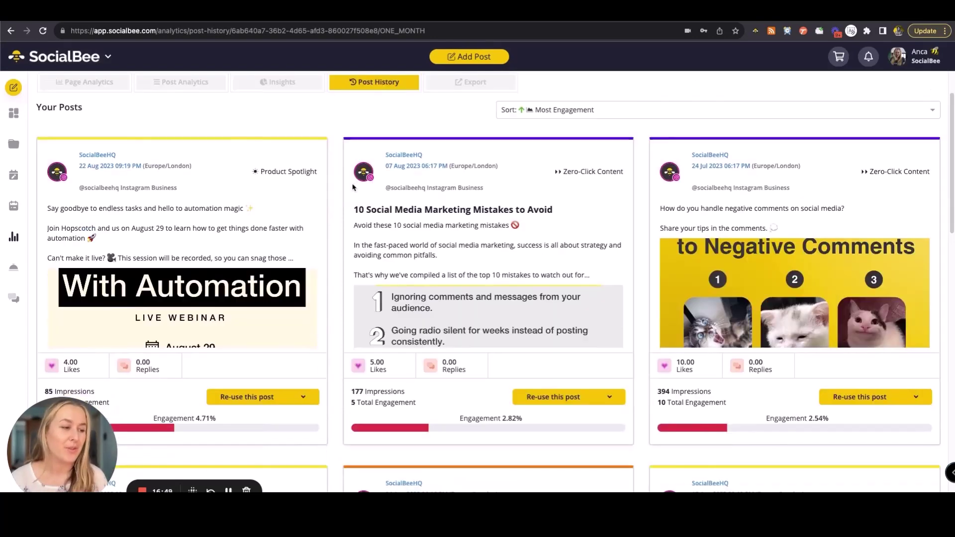
scroll(308, 323, "down", 1)
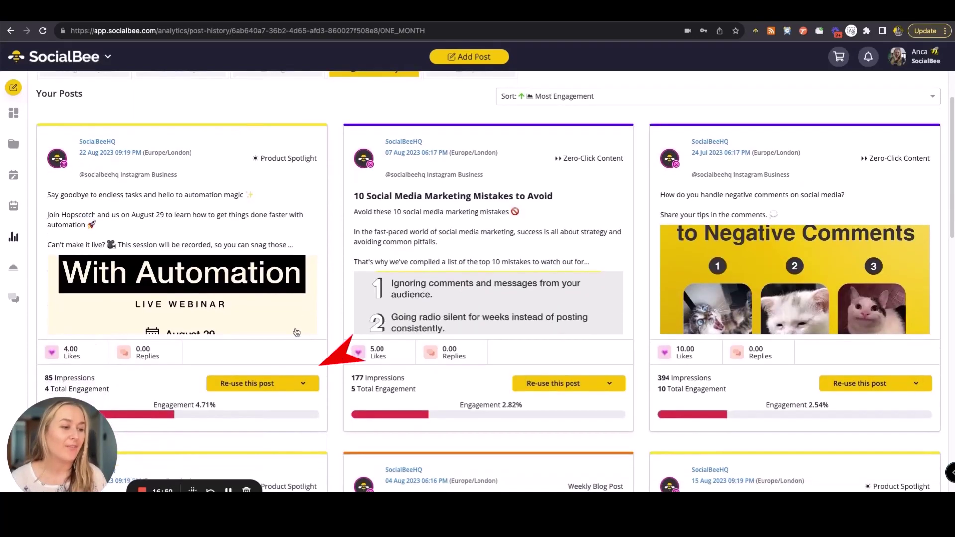
scroll(282, 389, "down", 1)
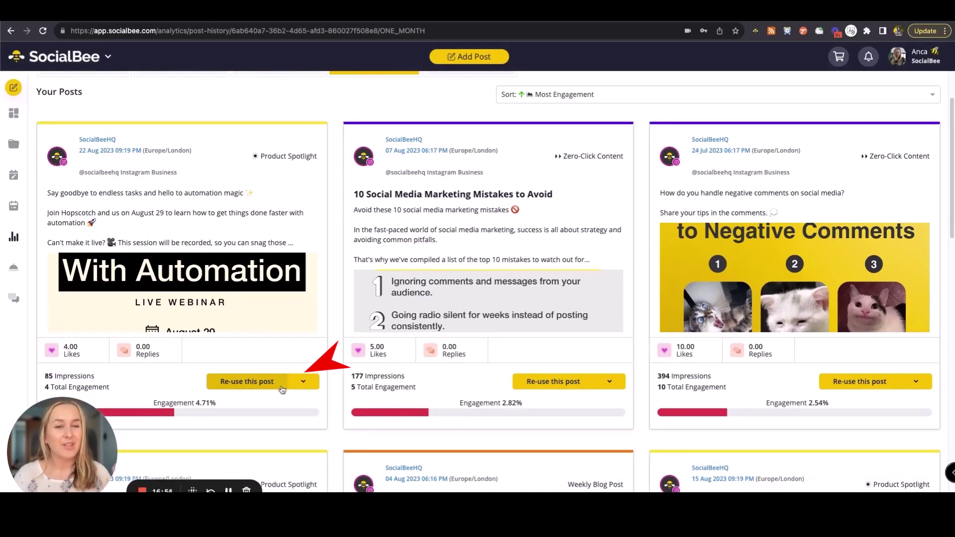
scroll(282, 390, "up", 3)
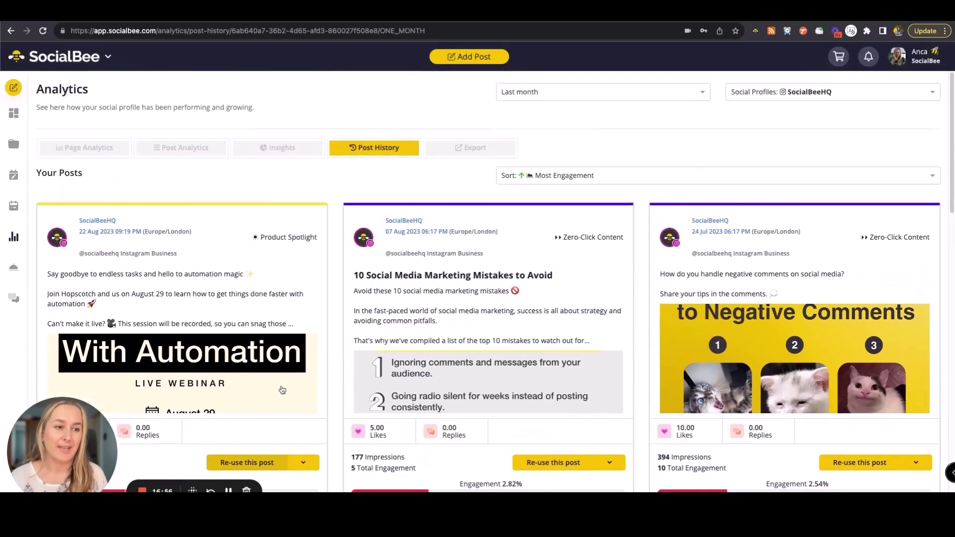
Step: Start the analytics export with logo-whitebackground.png as the logo and the overview 'add a summary'
left_click(462, 150)
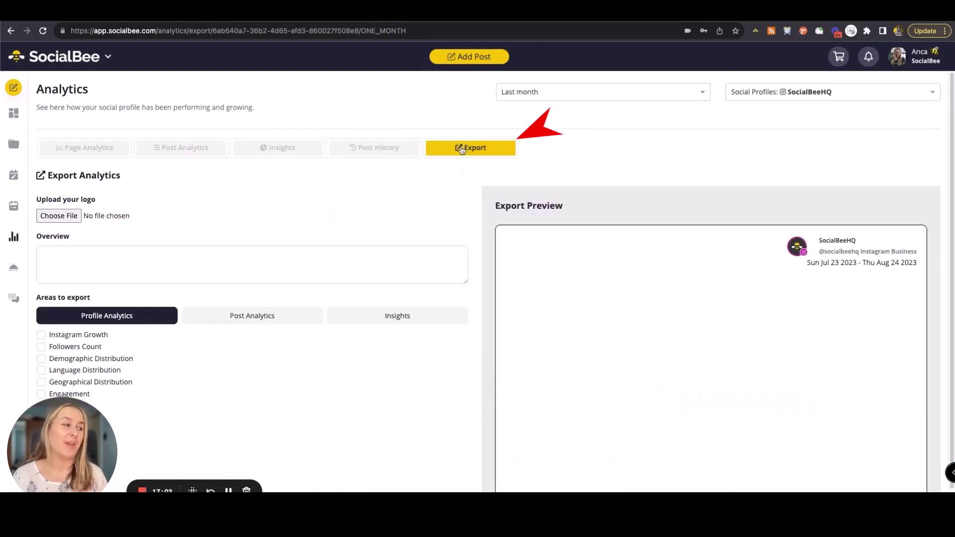
mouse_move(620, 490)
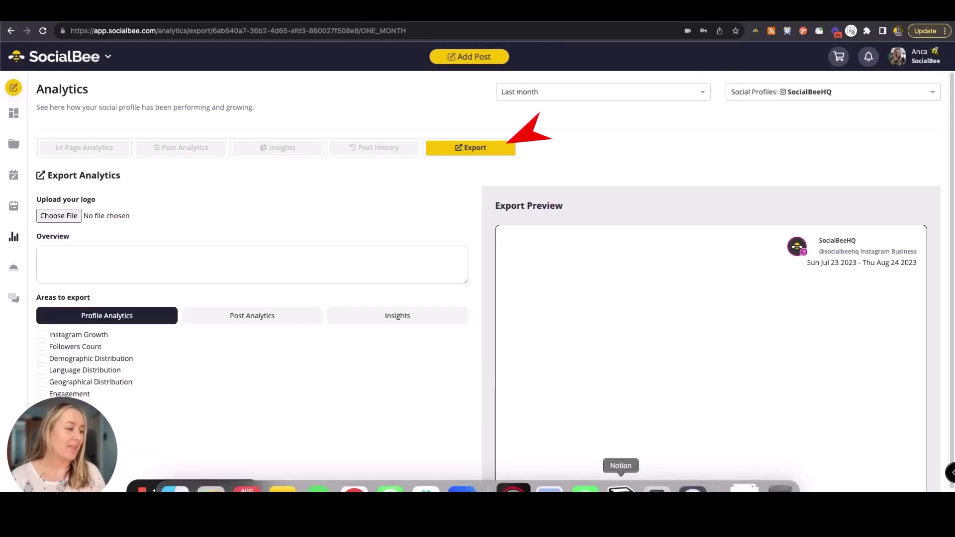
left_click(745, 488)
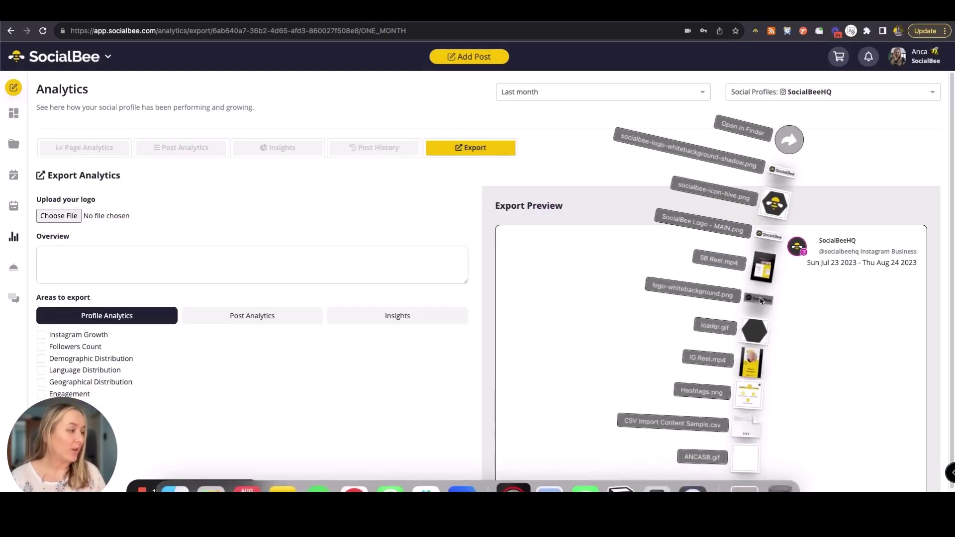
left_click_drag(757, 301, 50, 217)
left_click(117, 275)
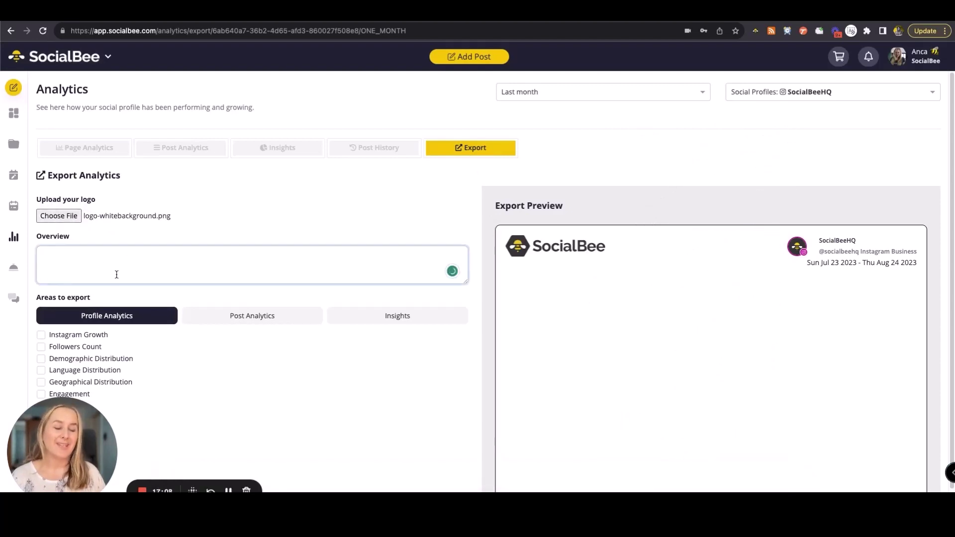
type("add a summary")
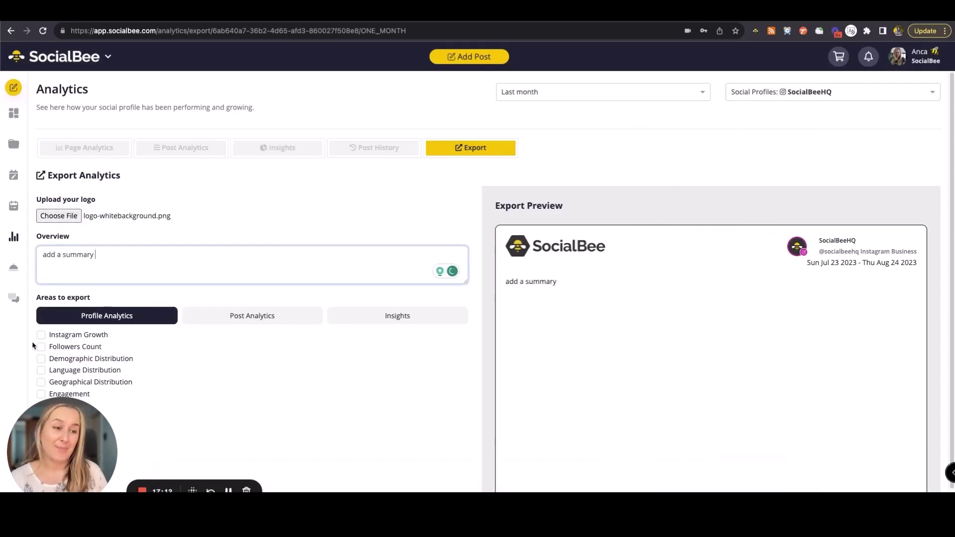
Step: Include Instagram Growth, Followers Count, Demographic Distribution and the Insights Top 3 Posts in the export
left_click(71, 338)
left_click(77, 347)
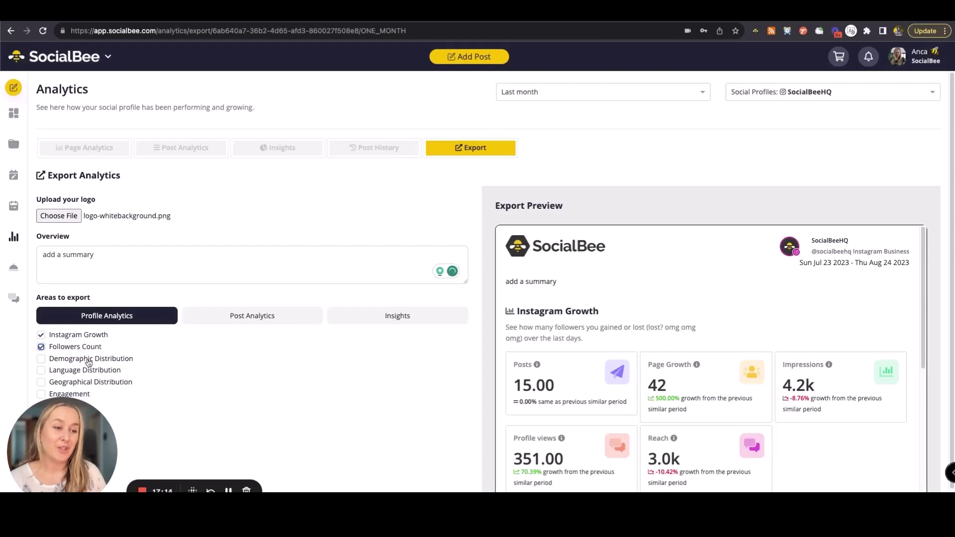
left_click(90, 359)
scroll(192, 374, "down", 1)
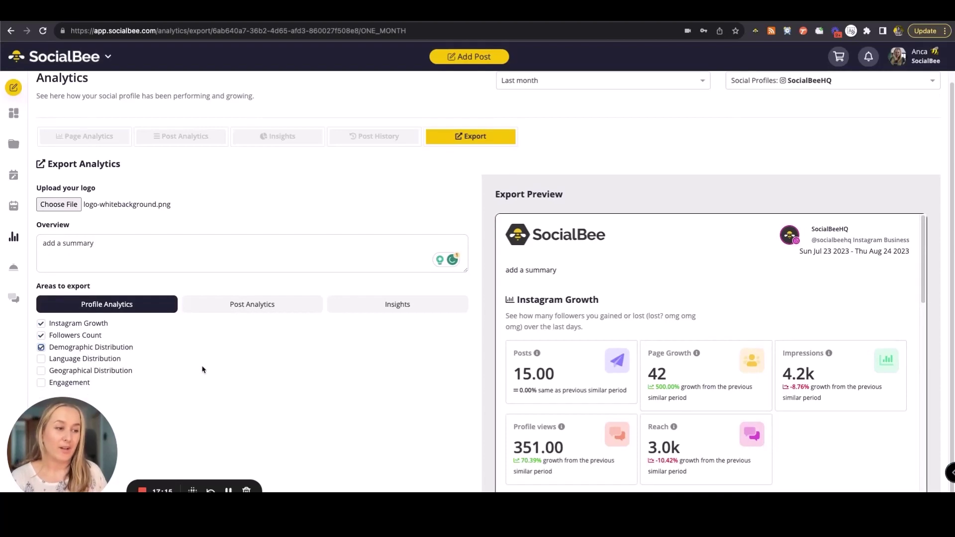
left_click(286, 303)
left_click(392, 305)
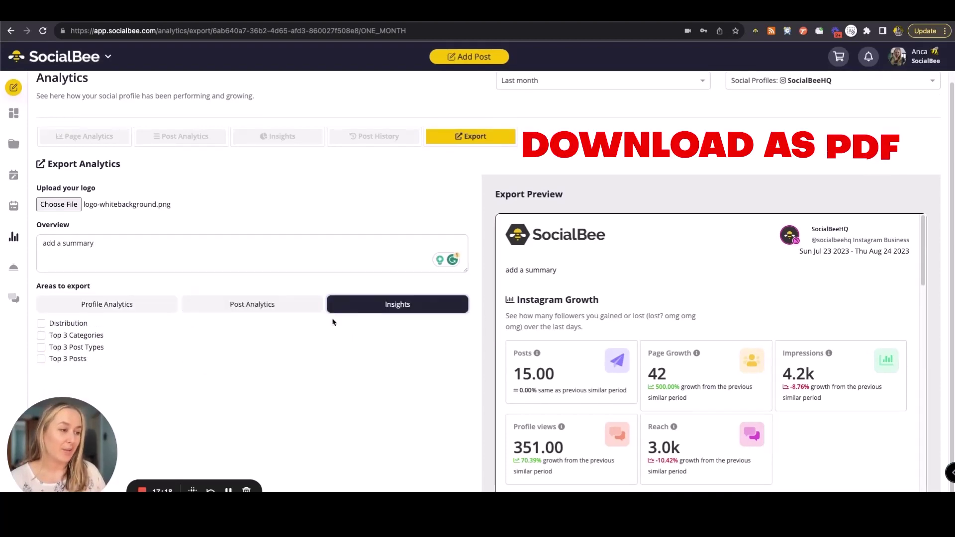
left_click(82, 362)
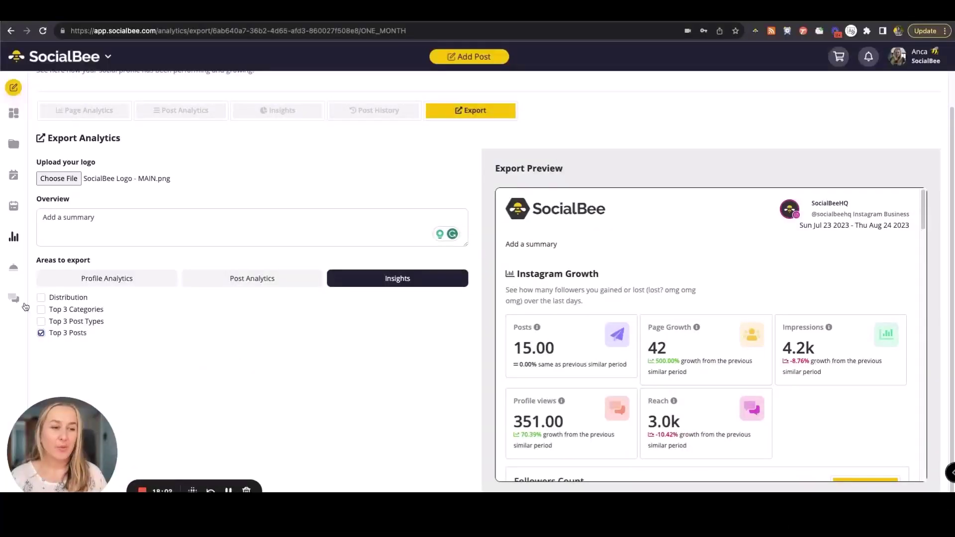
Step: Open the Engage dashboard's Instagram board of mentions and comments
left_click(20, 305)
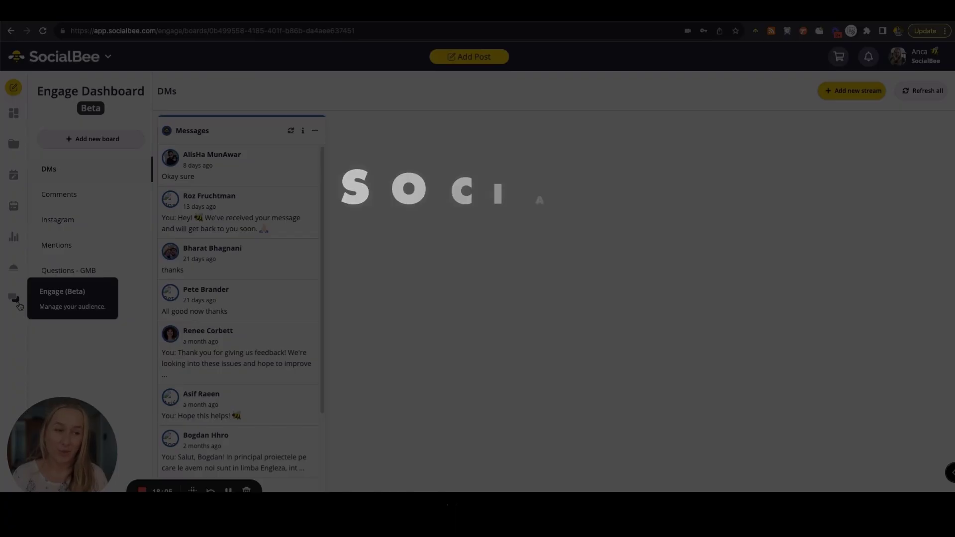
left_click(66, 220)
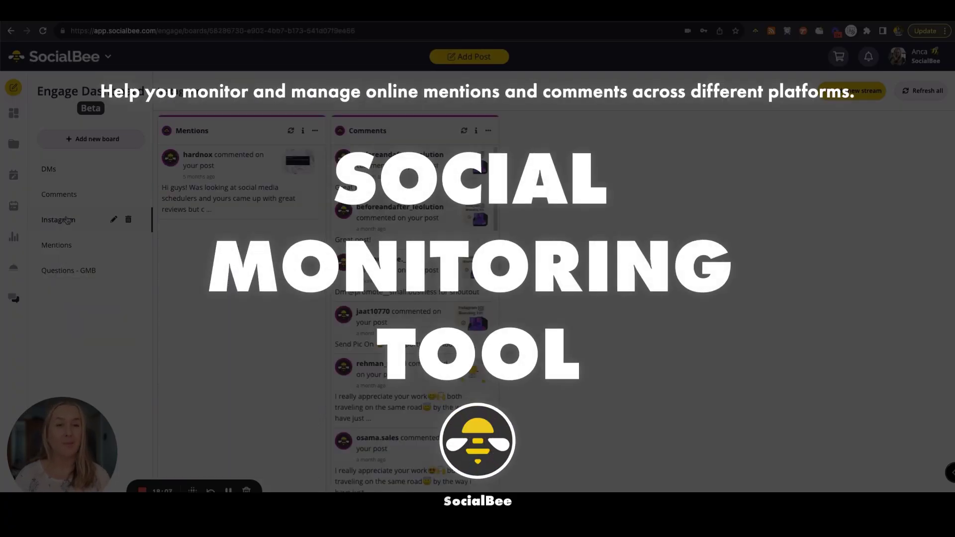